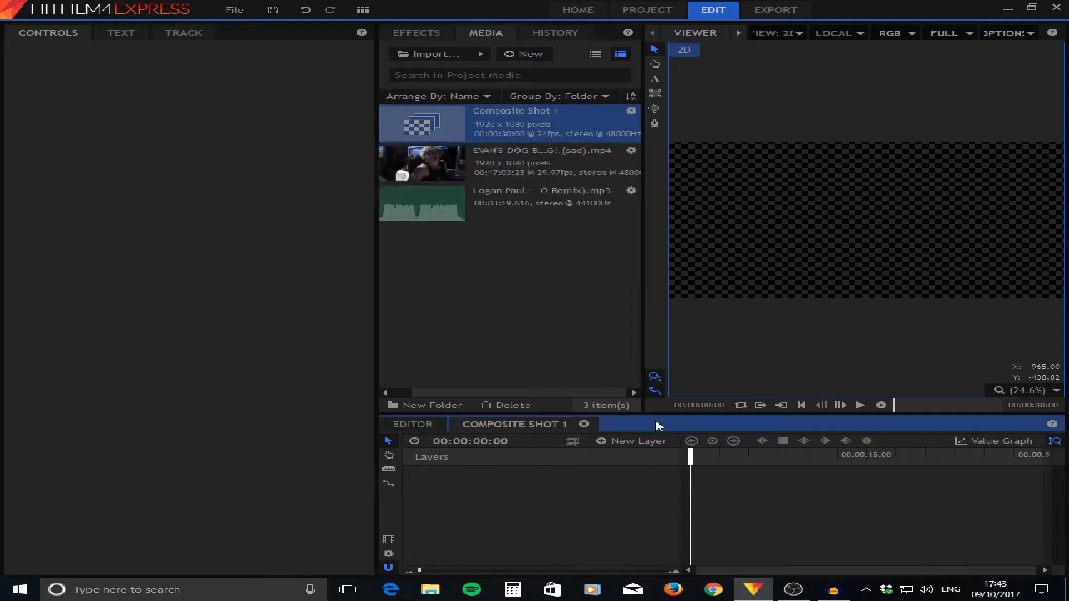
Add a black 1920 by 1080 plane layer with the default name to the composite shot.
{"action": "right_click", "coordinate": [547, 493]}
{"action": "left_click", "coordinate": [625, 442]}
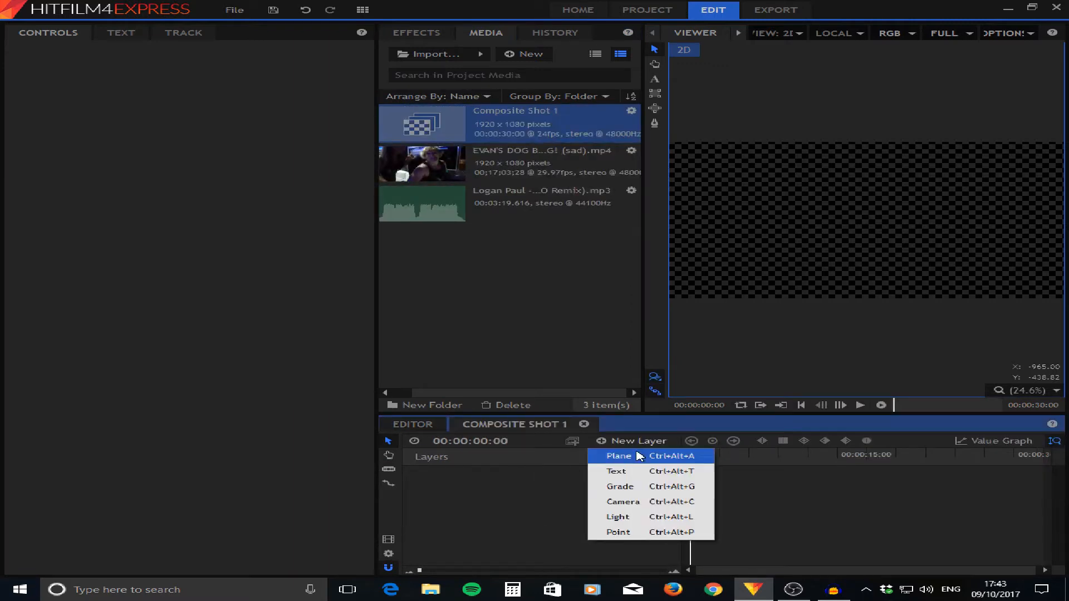
{"action": "left_click", "coordinate": [633, 459]}
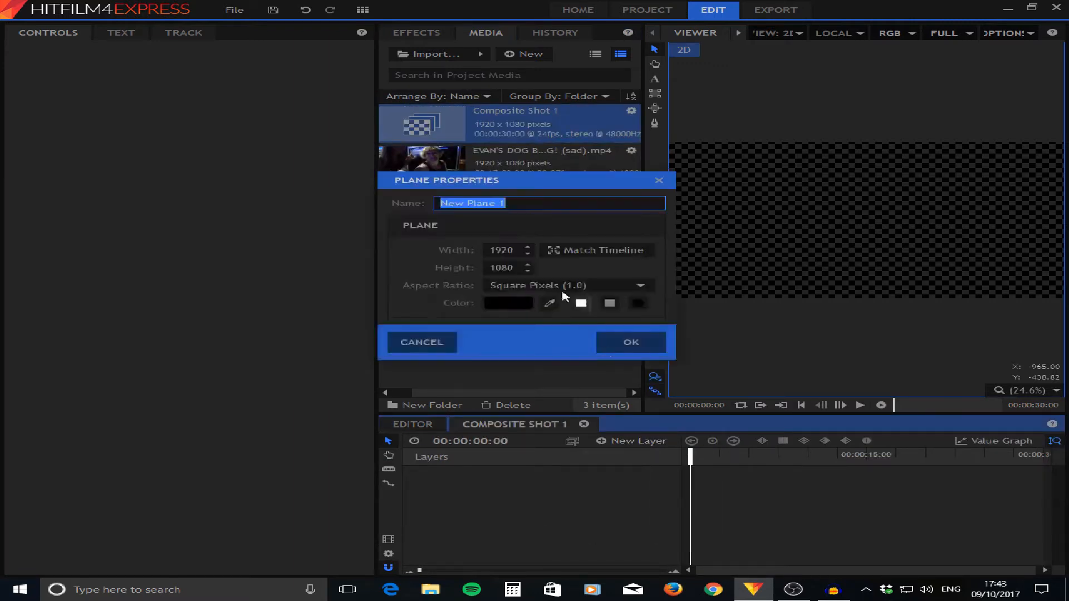
{"action": "left_click", "coordinate": [620, 338]}
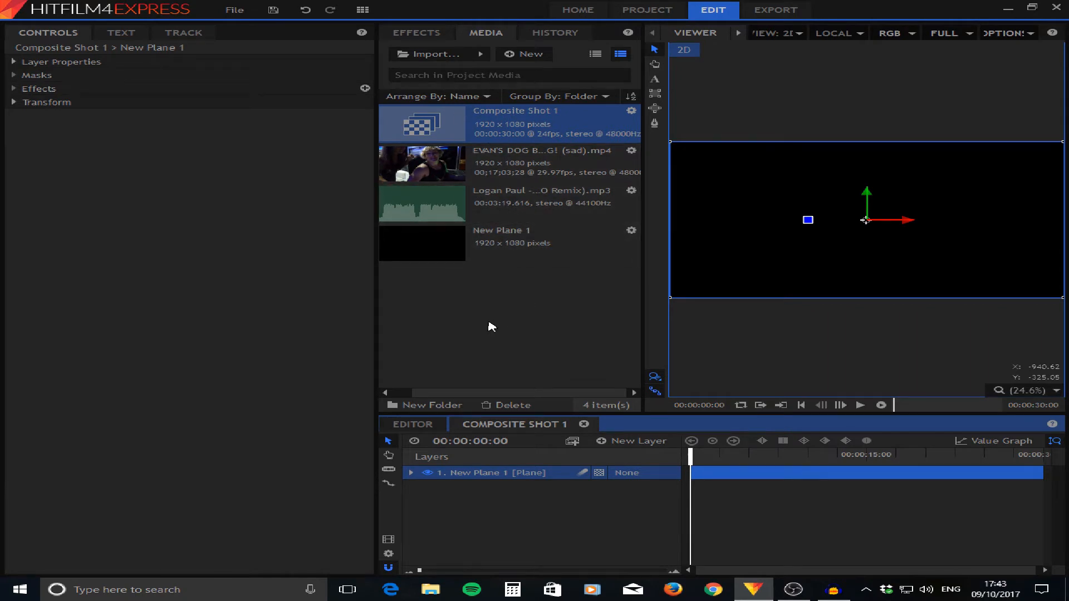
Add a text layer with the default size to the composite shot and rename it Day.
{"action": "left_click", "coordinate": [645, 441]}
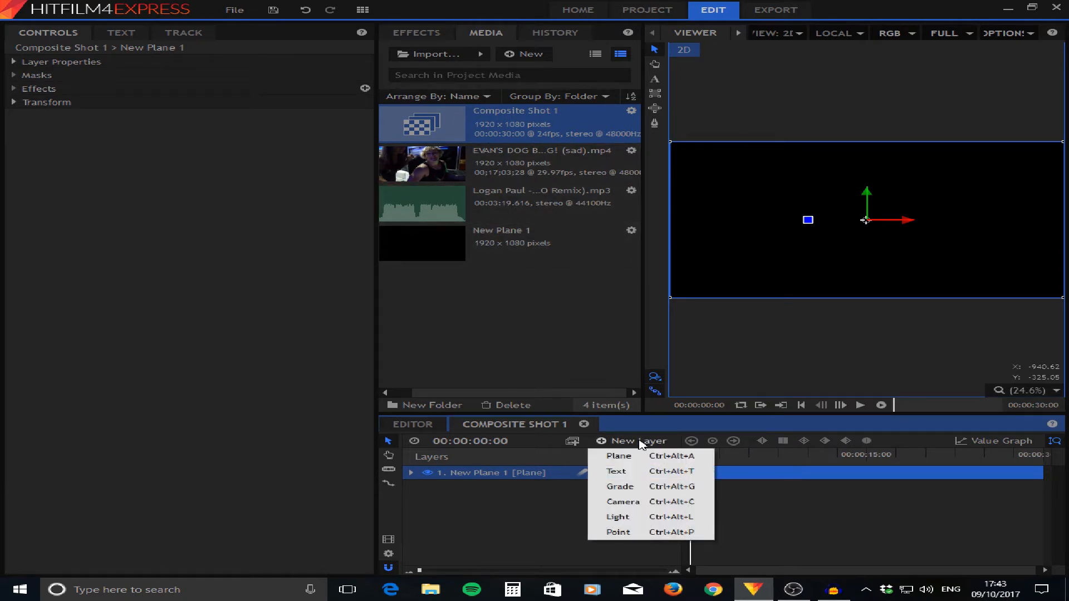
{"action": "left_click", "coordinate": [637, 473]}
{"action": "left_click", "coordinate": [611, 327]}
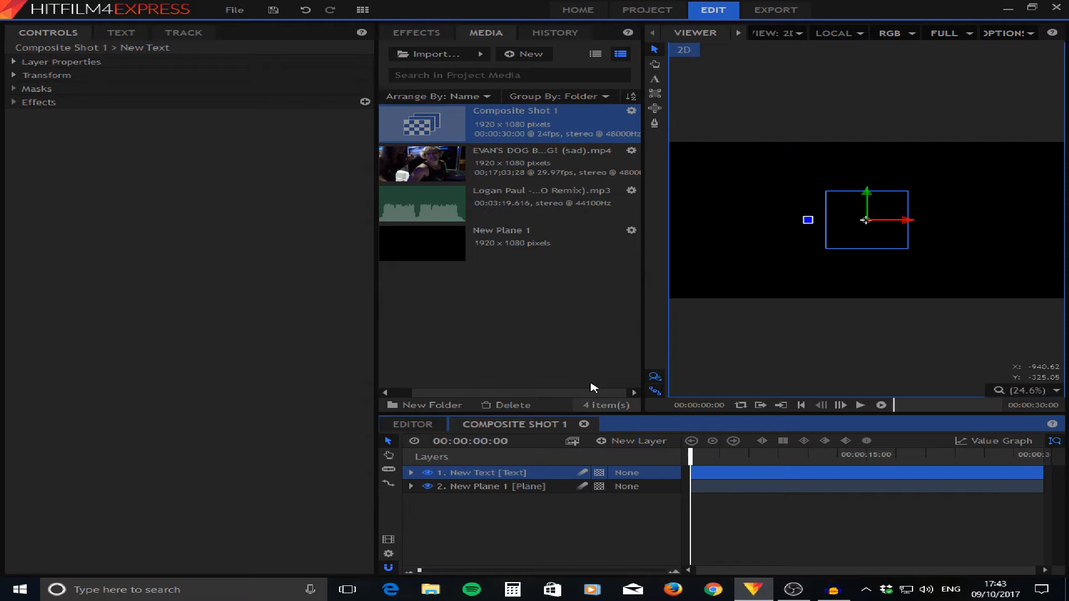
{"action": "right_click", "coordinate": [499, 475]}
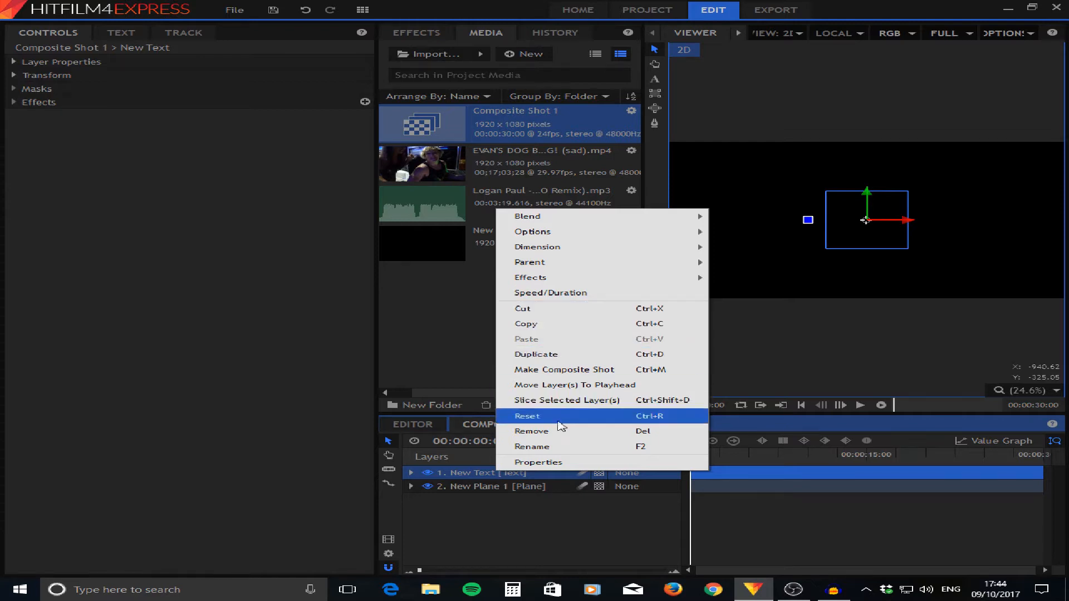
{"action": "left_click", "coordinate": [556, 446]}
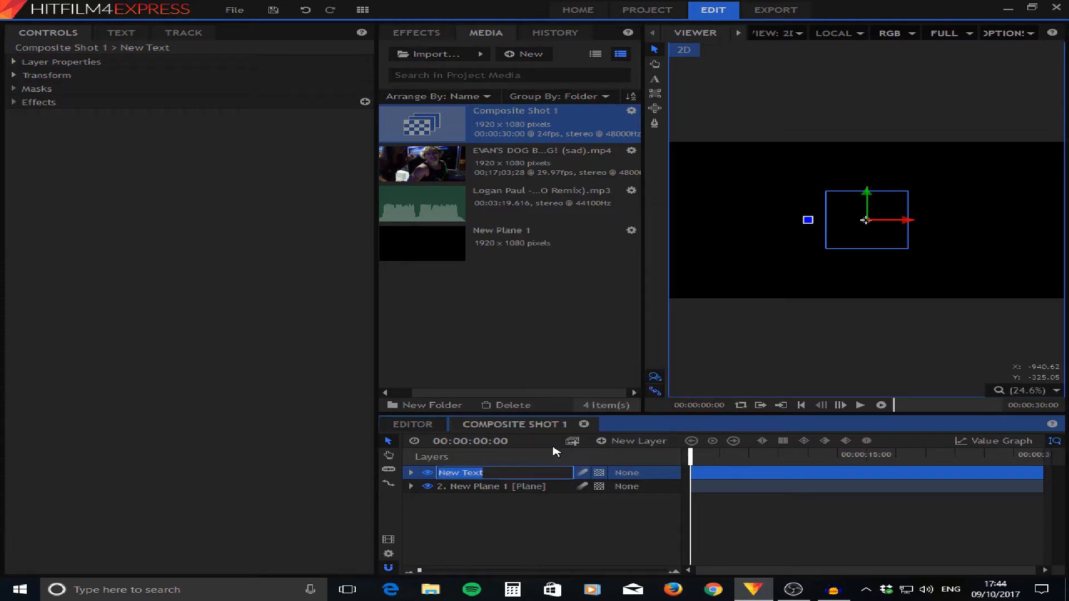
{"action": "key", "text": "BackSpace"}
{"action": "left_click", "coordinate": [495, 546]}
Add a second text layer, 400 by 400, and rename it Month.
{"action": "left_click", "coordinate": [613, 441]}
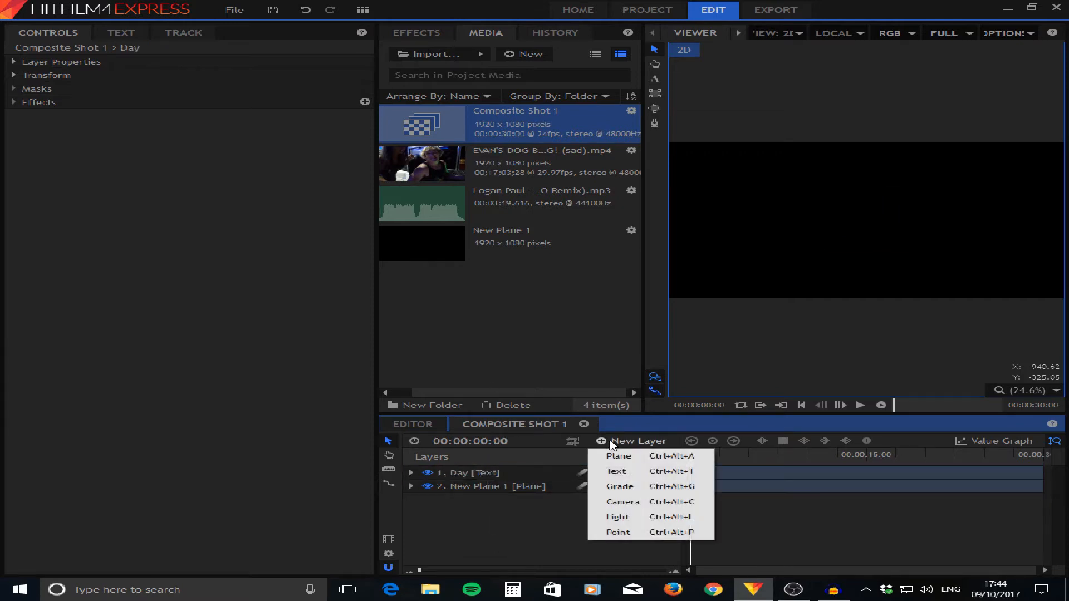
{"action": "left_click", "coordinate": [618, 472]}
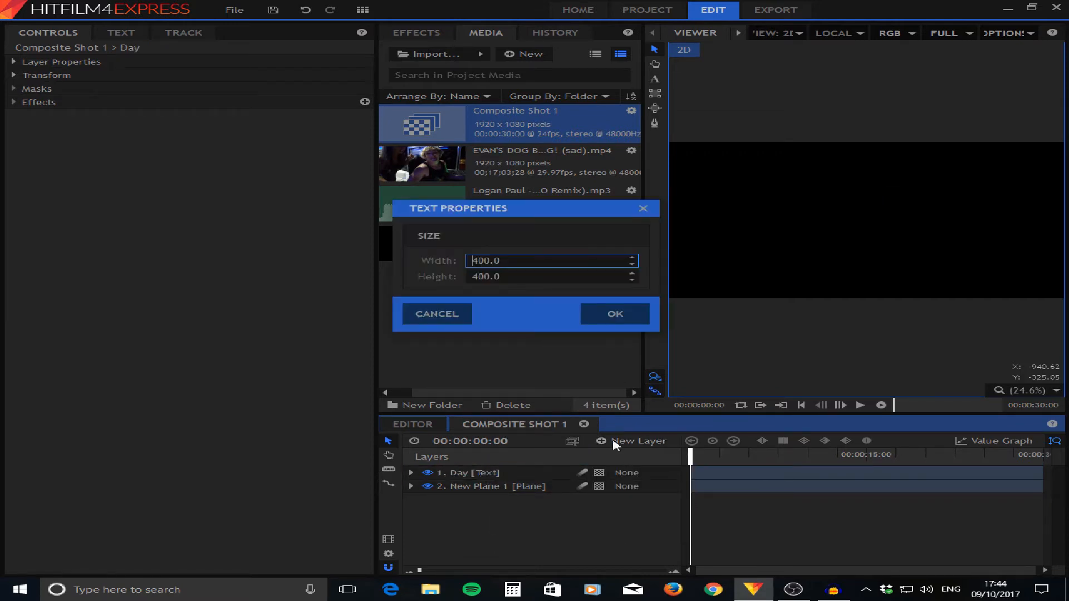
{"action": "left_click", "coordinate": [612, 316]}
{"action": "right_click", "coordinate": [503, 474]}
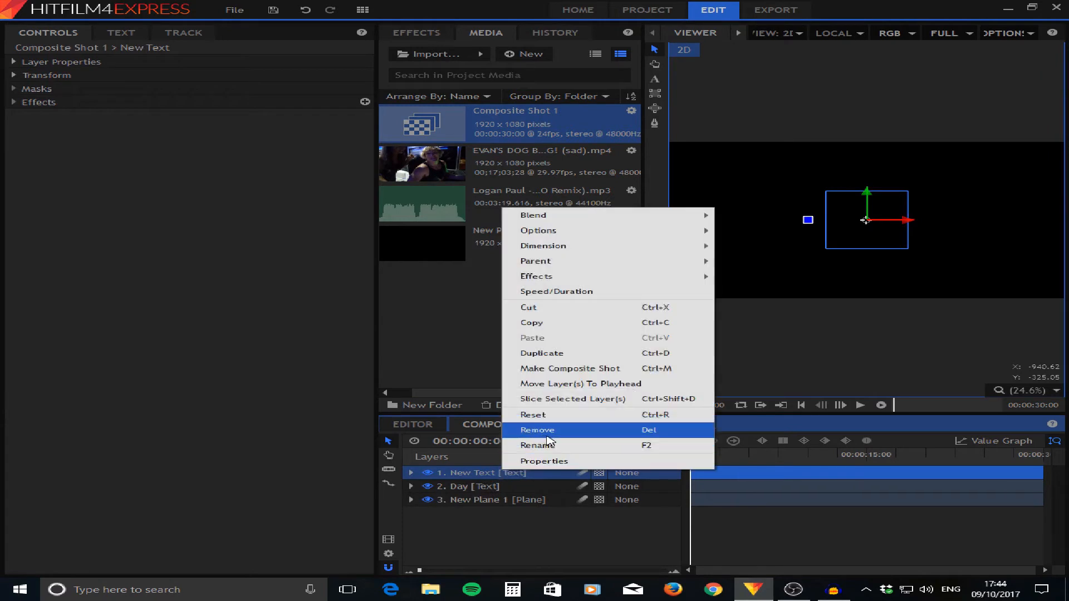
{"action": "left_click", "coordinate": [565, 446]}
{"action": "key", "text": "BackSpace"}
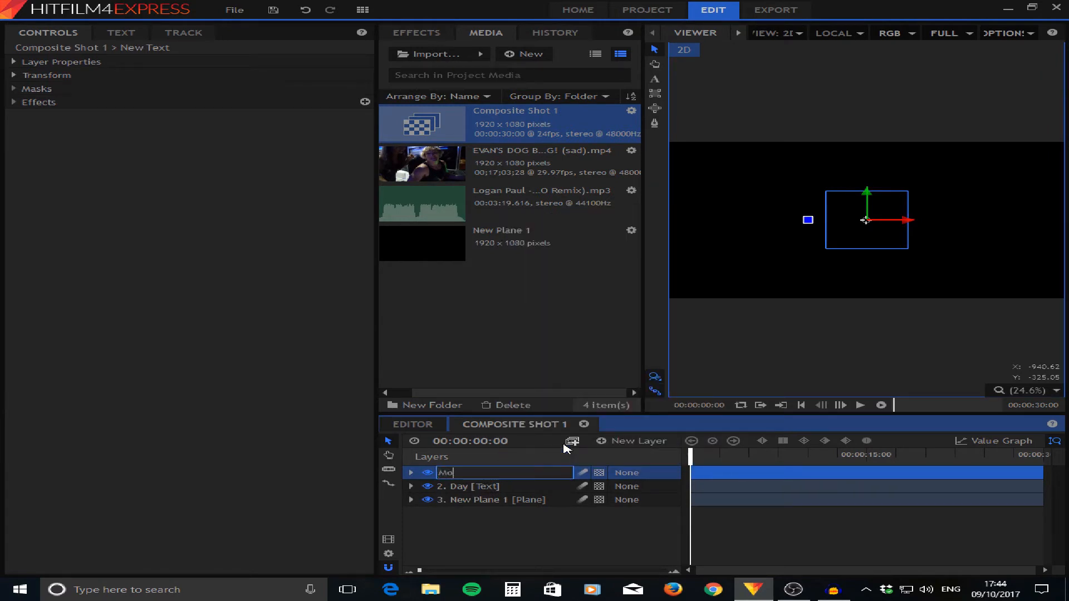
{"action": "type", "text": "Month"}
{"action": "key", "text": "Return"}
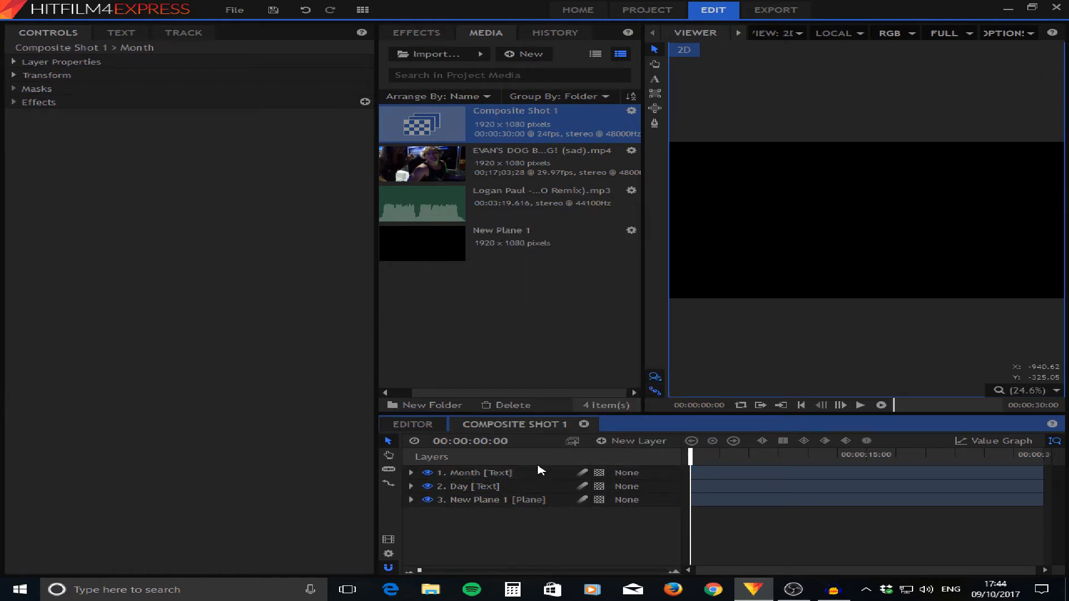
Add a third text layer, 400 by 400, and rename it Year.
{"action": "left_click", "coordinate": [629, 441]}
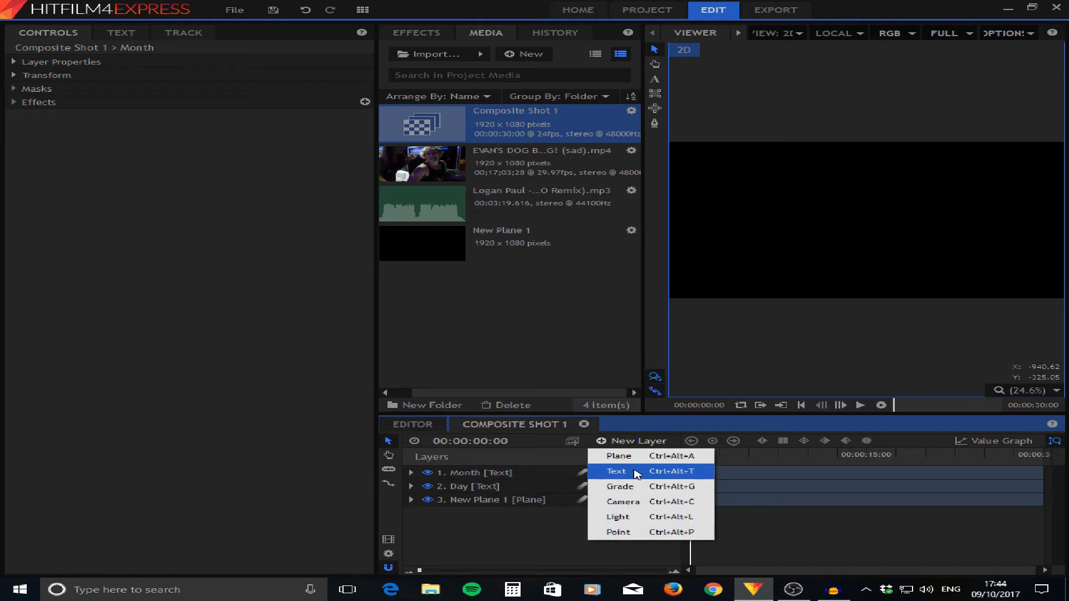
{"action": "left_click", "coordinate": [634, 473]}
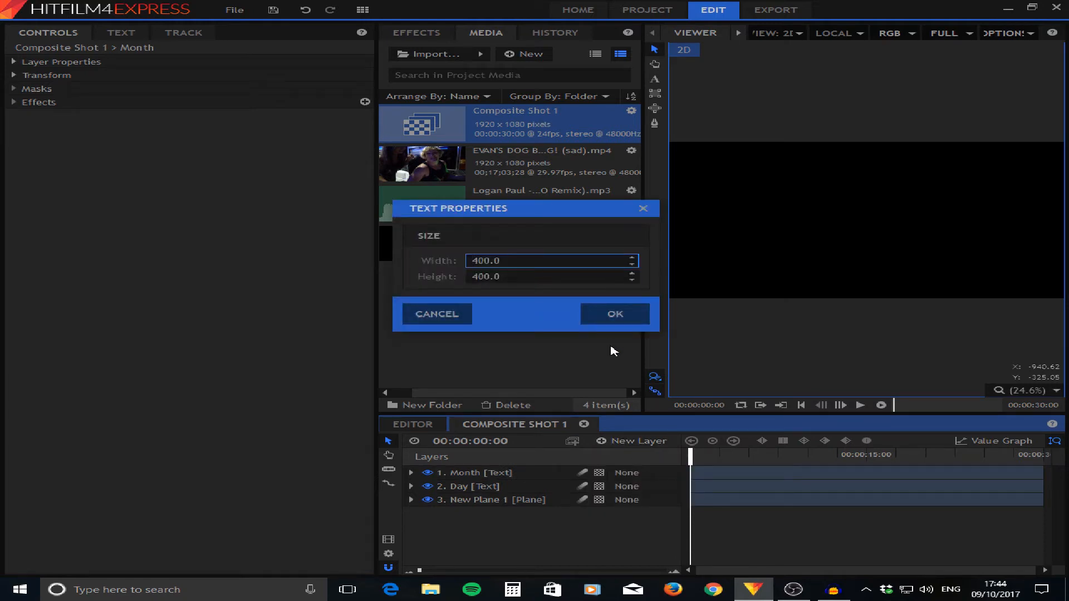
{"action": "left_click", "coordinate": [615, 316]}
{"action": "right_click", "coordinate": [539, 477]}
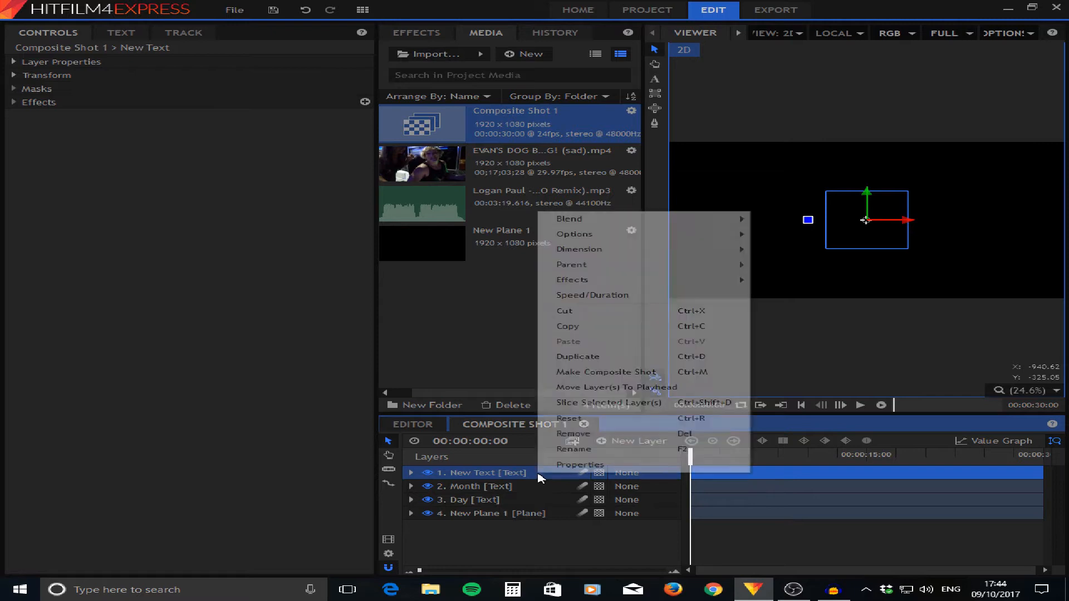
{"action": "left_click", "coordinate": [596, 435]}
{"action": "key", "text": "BackSpace"}
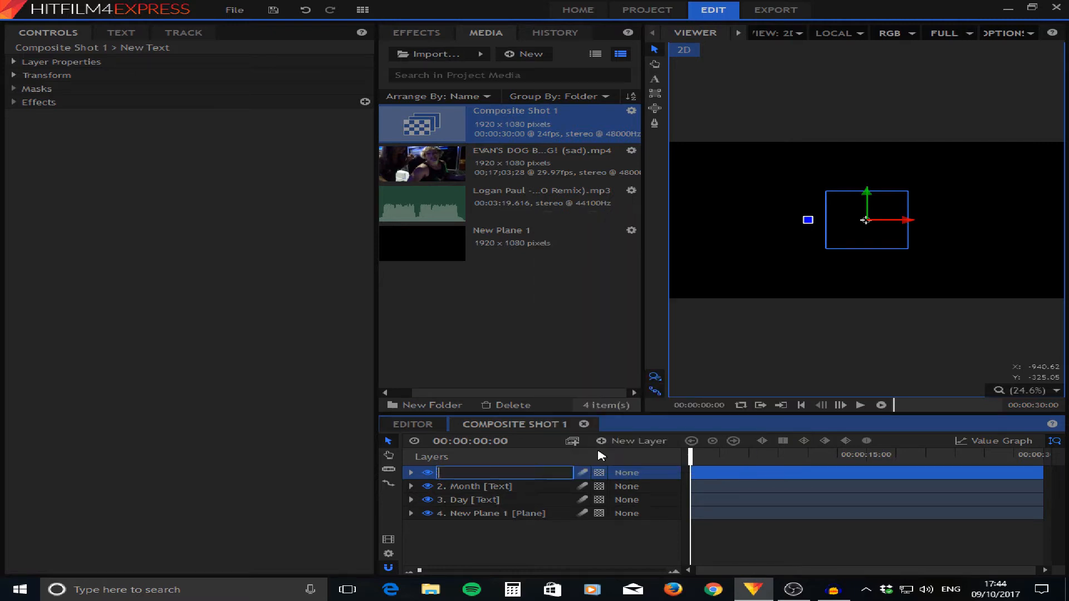
{"action": "type", "text": "Year"}
{"action": "left_click", "coordinate": [346, 500]}
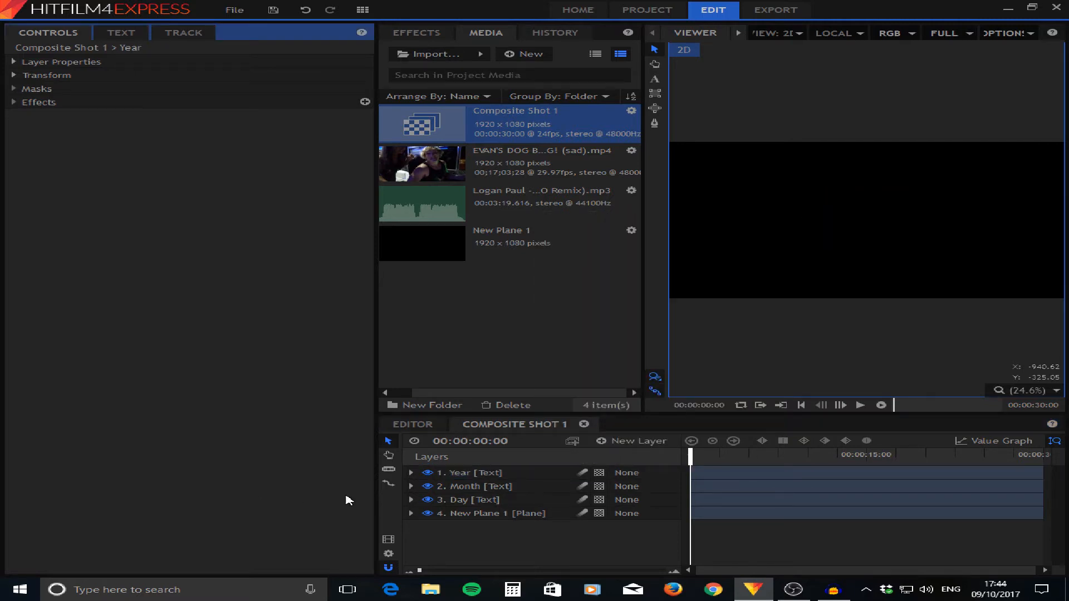
Move the Day text box horizontally from the centre into the left part of the frame.
{"action": "left_click", "coordinate": [456, 501]}
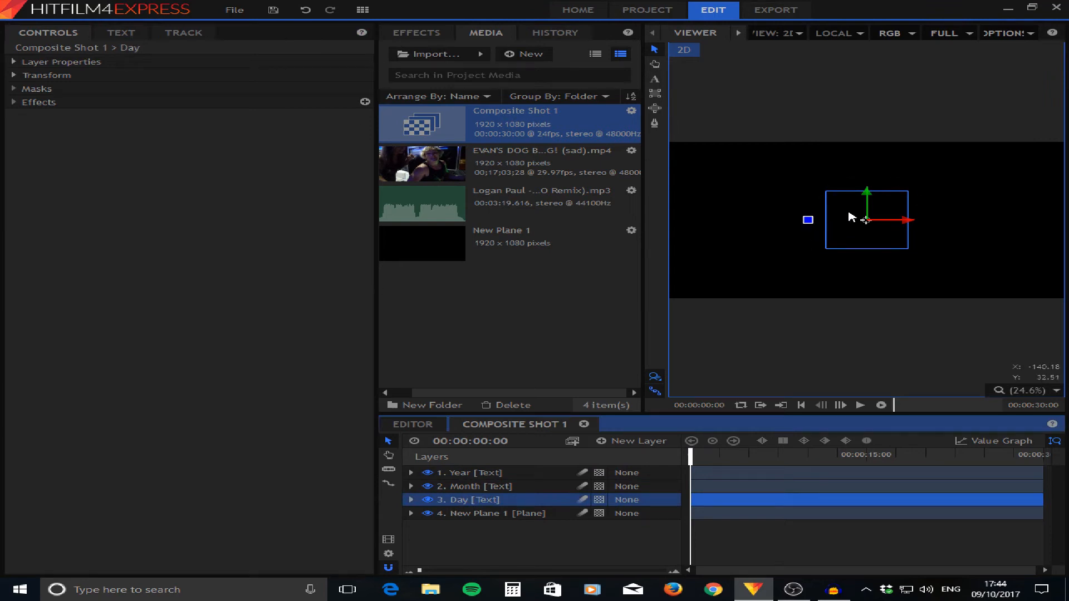
{"action": "left_click_drag", "start_coordinate": [910, 221], "coordinate": [803, 236]}
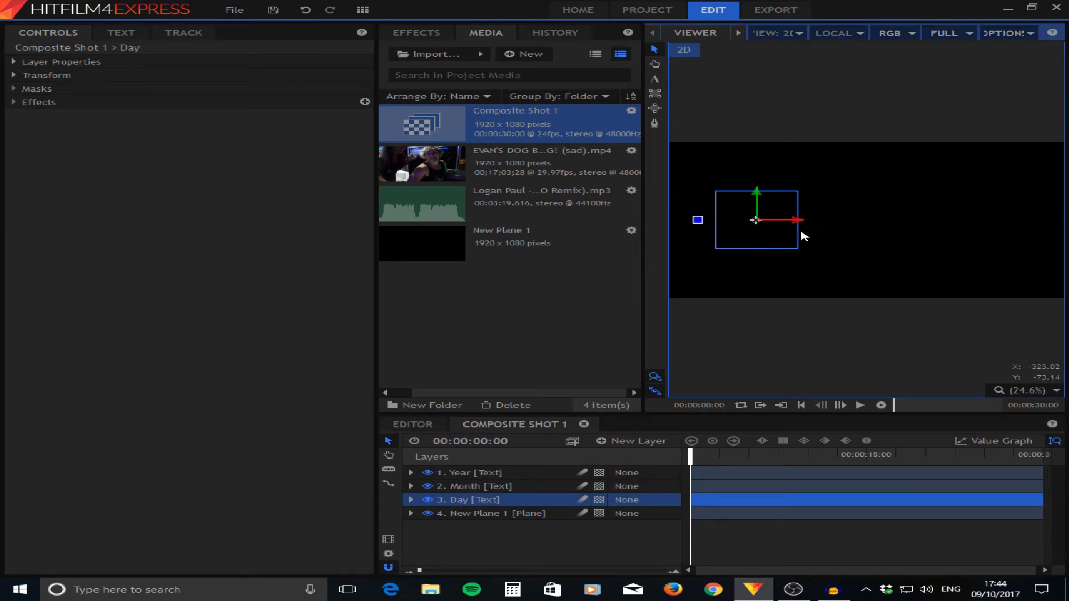
Try to set the font of the empty Day text layer to BigNoodleTitling.
{"action": "left_click", "coordinate": [132, 34]}
{"action": "left_click", "coordinate": [124, 88]}
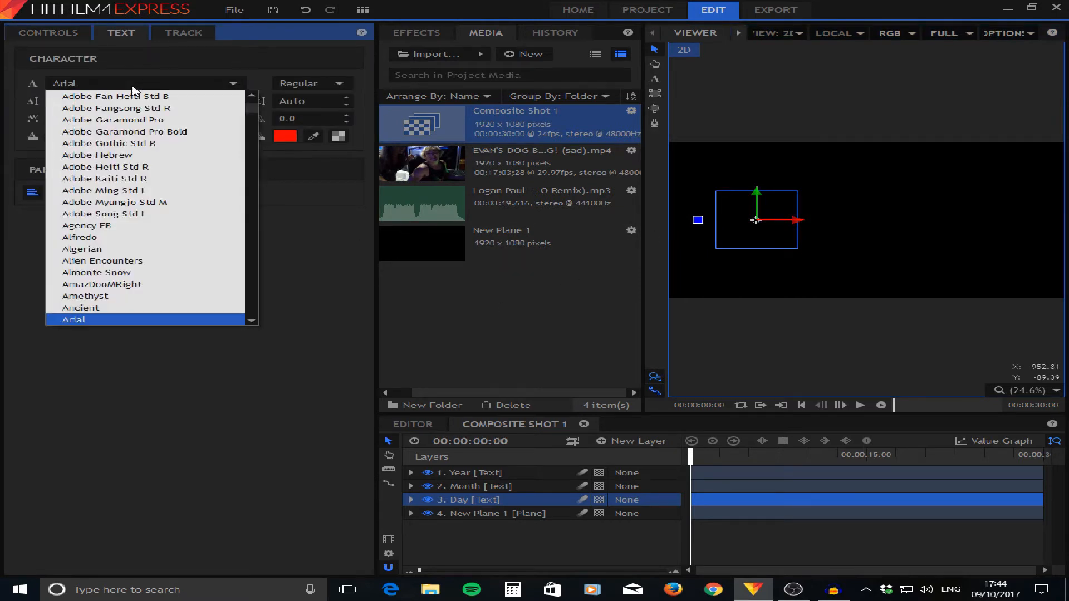
{"action": "scroll", "coordinate": [206, 226], "scroll_direction": "up", "scroll_amount": 2}
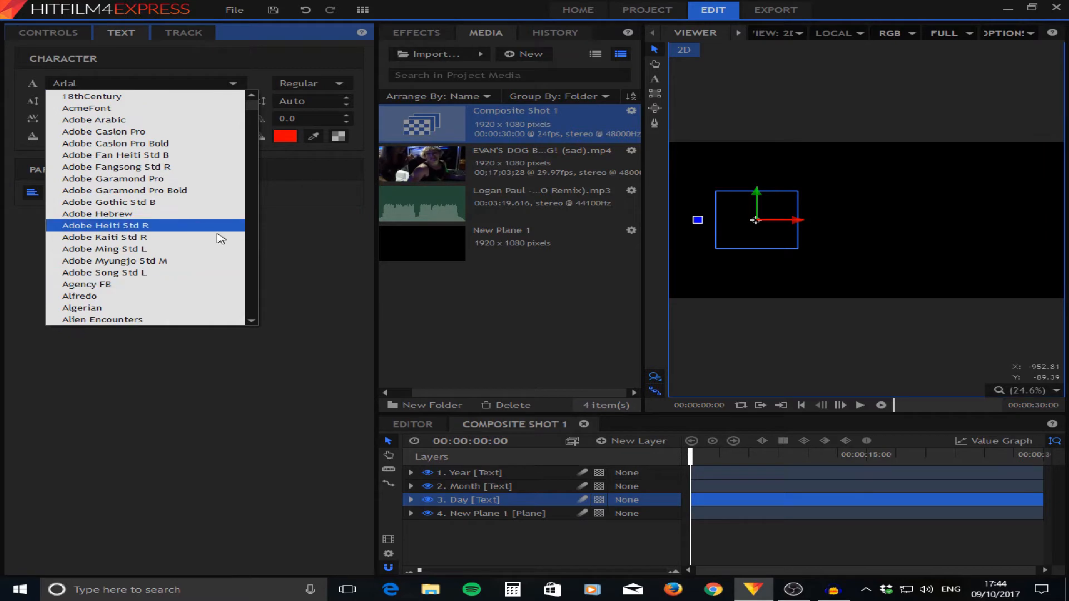
{"action": "left_click", "coordinate": [310, 281]}
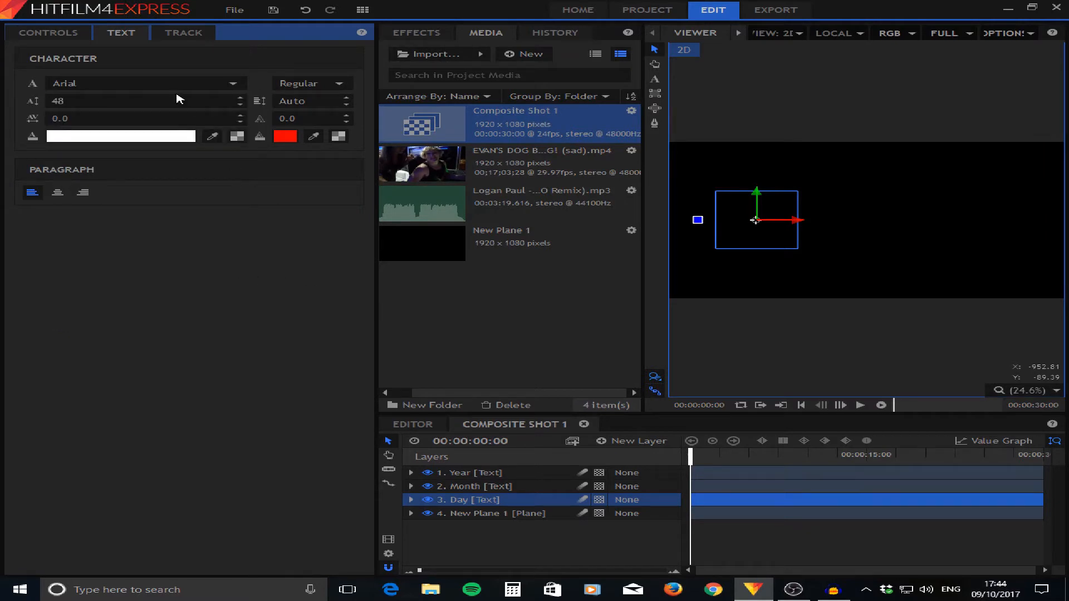
{"action": "left_click", "coordinate": [145, 83]}
{"action": "scroll", "coordinate": [136, 125], "scroll_direction": "up", "scroll_amount": 2}
{"action": "scroll", "coordinate": [134, 112], "scroll_direction": "down", "scroll_amount": 6}
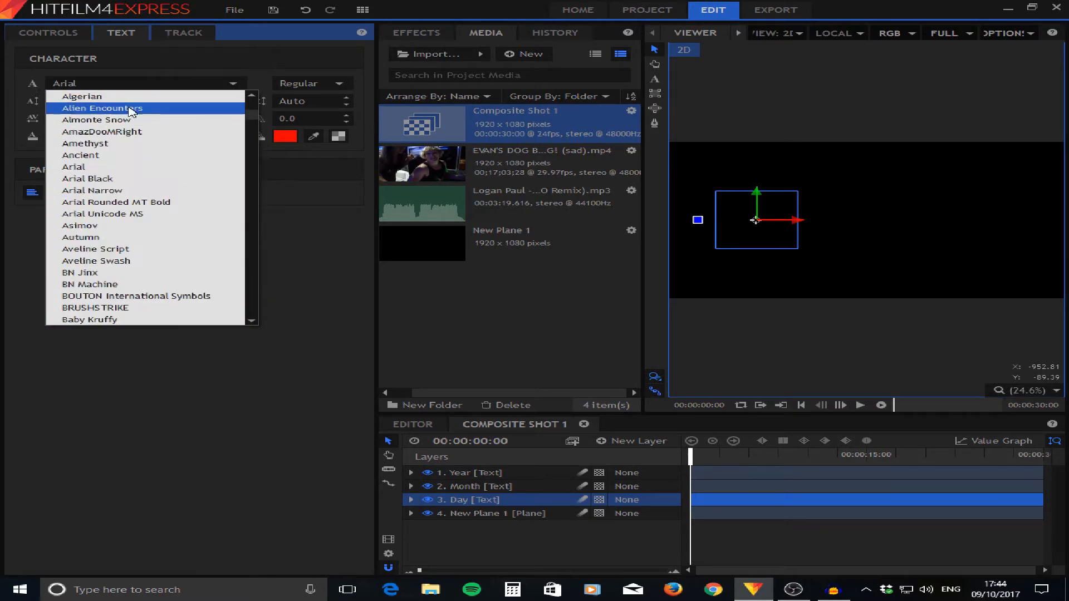
{"action": "scroll", "coordinate": [142, 233], "scroll_direction": "down", "scroll_amount": 1}
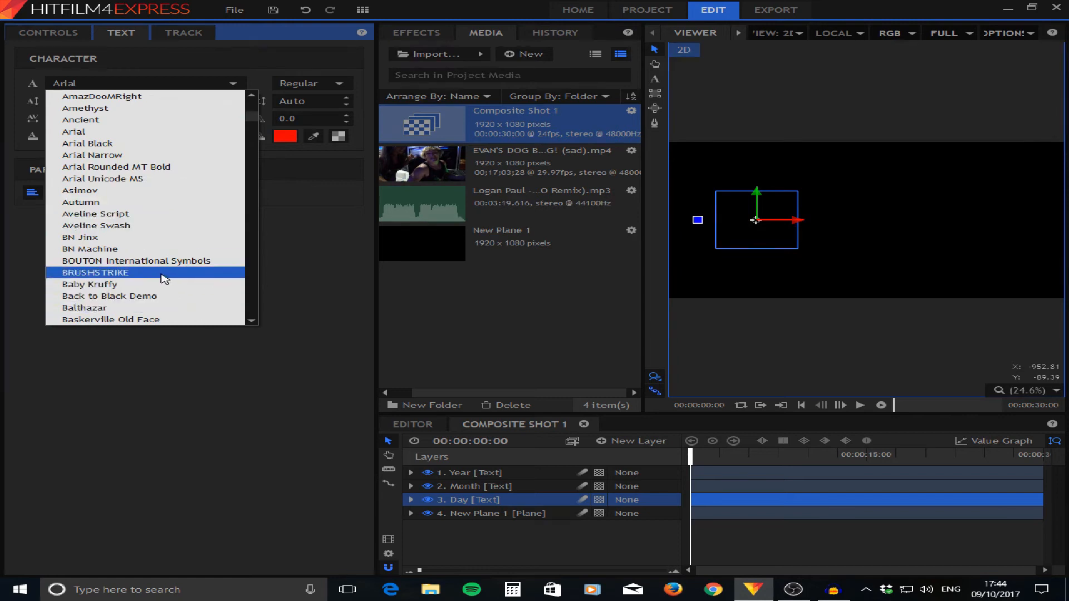
{"action": "scroll", "coordinate": [136, 245], "scroll_direction": "down", "scroll_amount": 5}
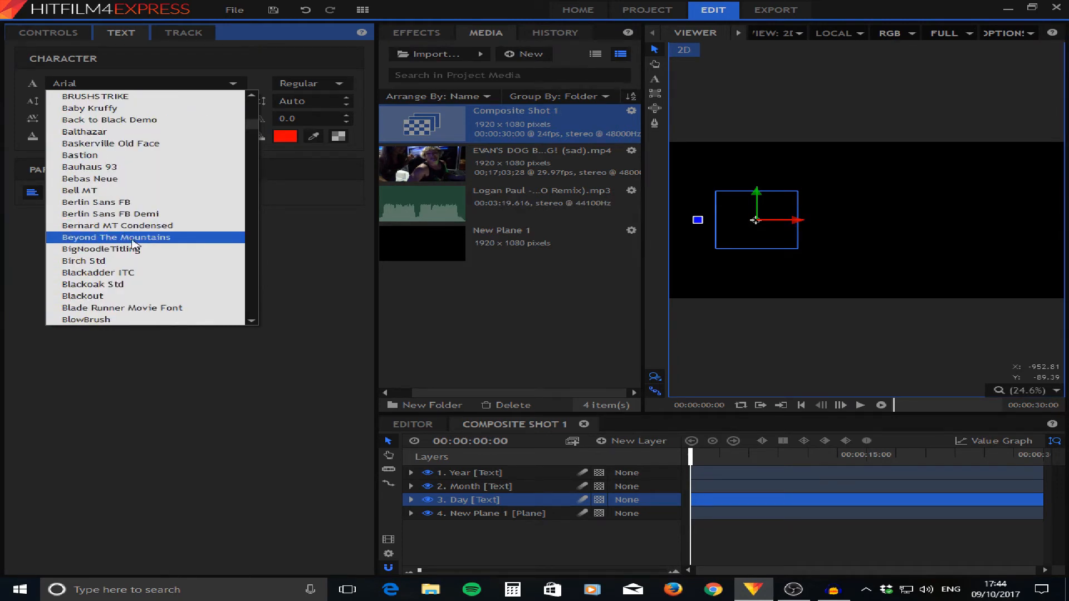
{"action": "left_click", "coordinate": [125, 250]}
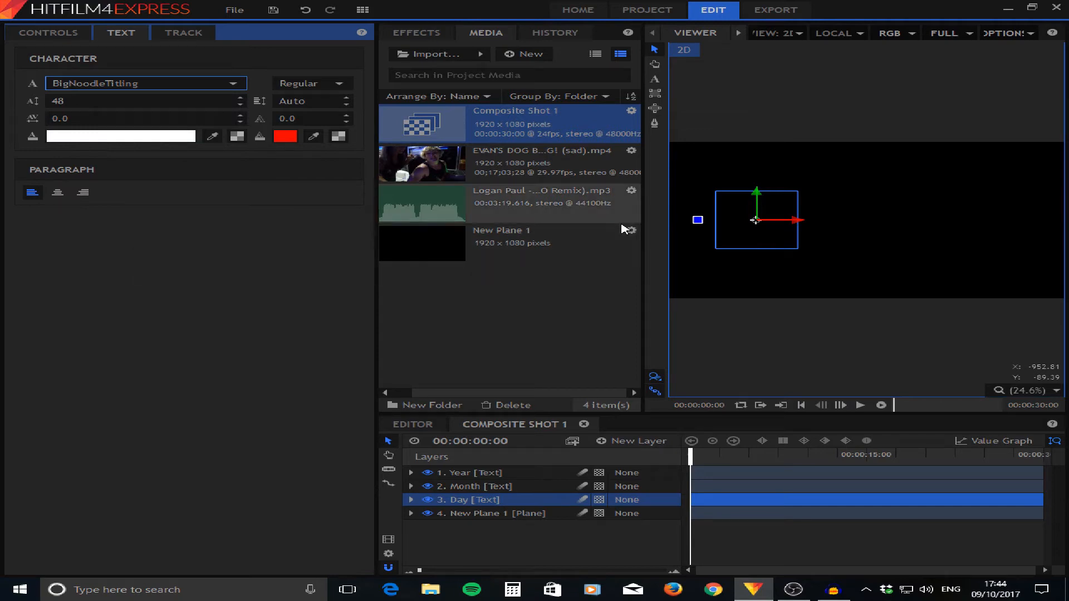
Enter the text 09 in the Day text box with the Text tool.
{"action": "left_click", "coordinate": [742, 217]}
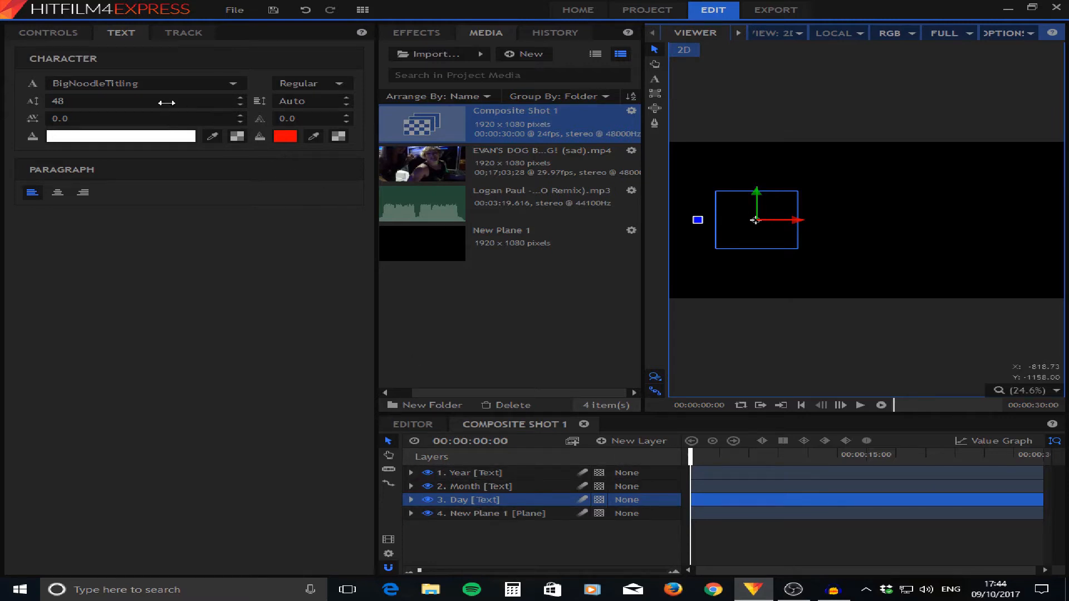
{"action": "left_click", "coordinate": [654, 79]}
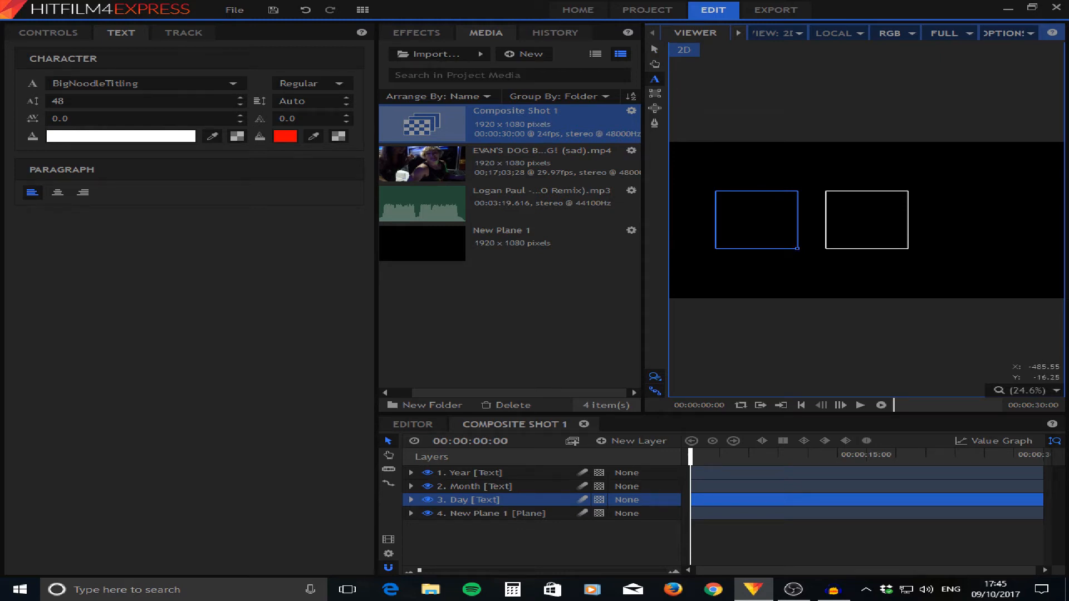
{"action": "type", "text": "09"}
Format the 09 text in the BigNoodleTitling font at size 307.
{"action": "left_click", "coordinate": [219, 83]}
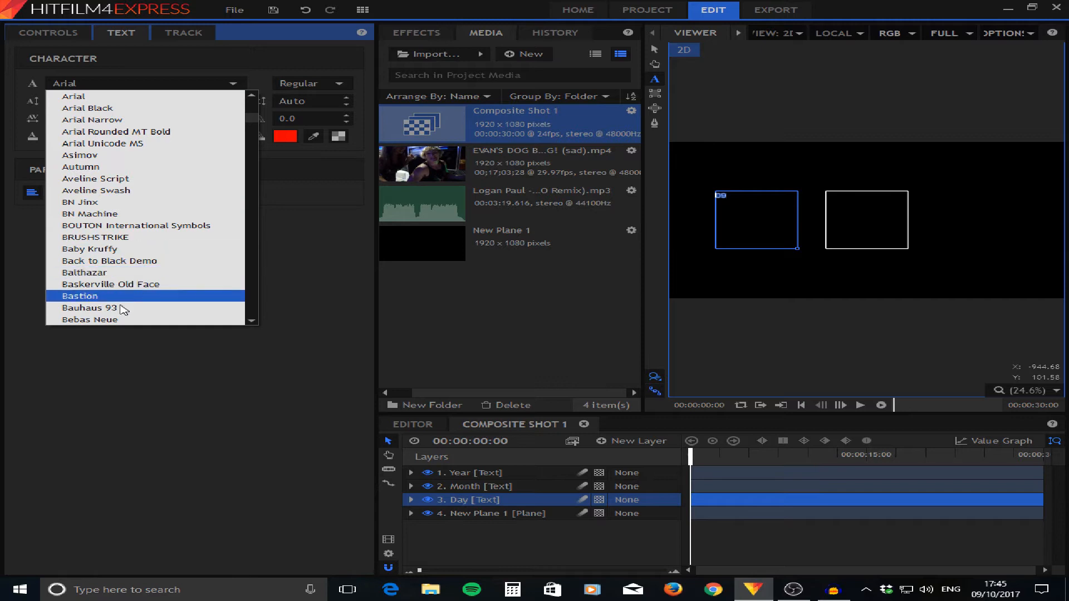
{"action": "scroll", "coordinate": [129, 262], "scroll_direction": "down", "scroll_amount": 3}
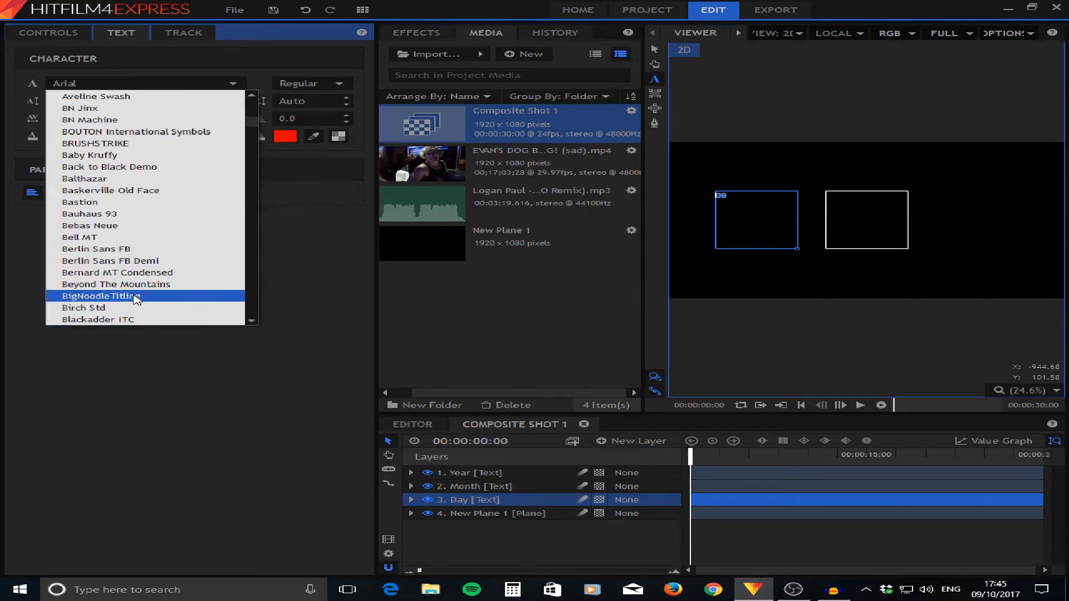
{"action": "left_click", "coordinate": [132, 295]}
{"action": "left_click_drag", "start_coordinate": [158, 106], "coordinate": [300, 106]}
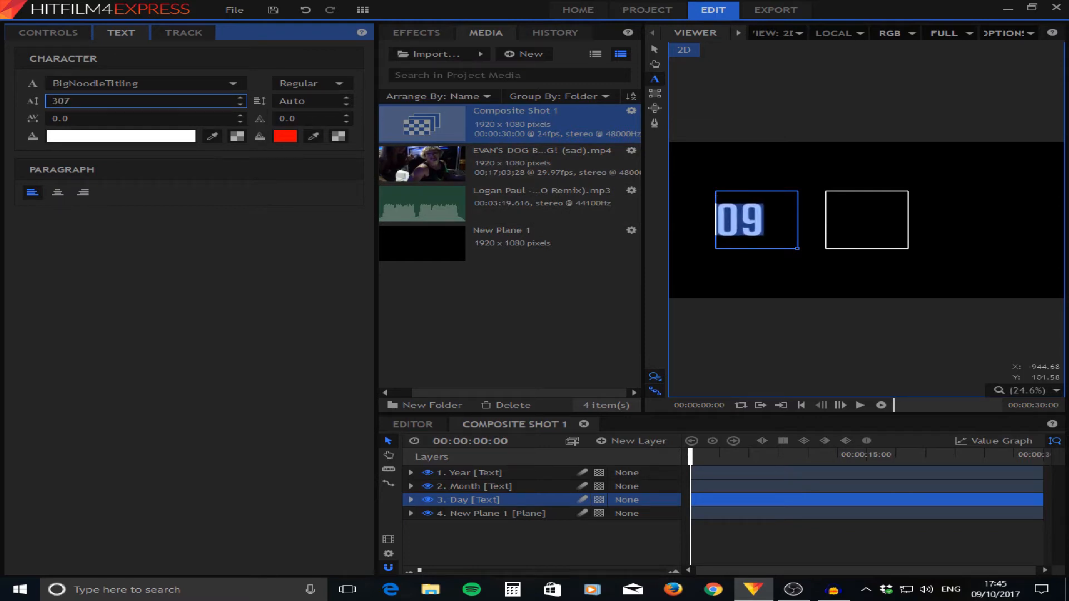
{"action": "left_click", "coordinate": [111, 303]}
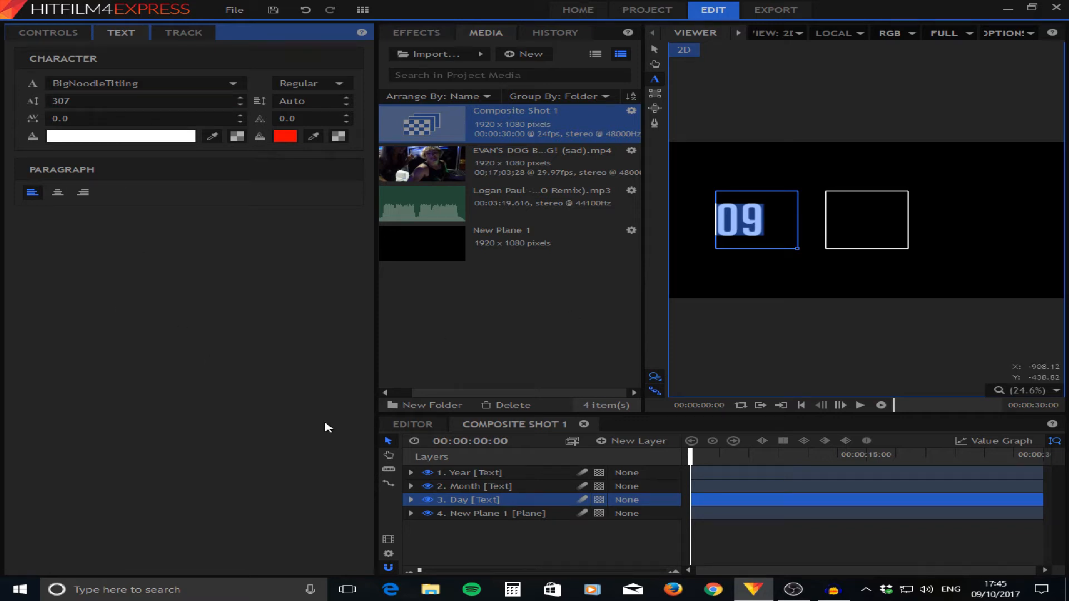
Nudge the Day text box with the 09 slightly right and up in the frame.
{"action": "left_click", "coordinate": [655, 49]}
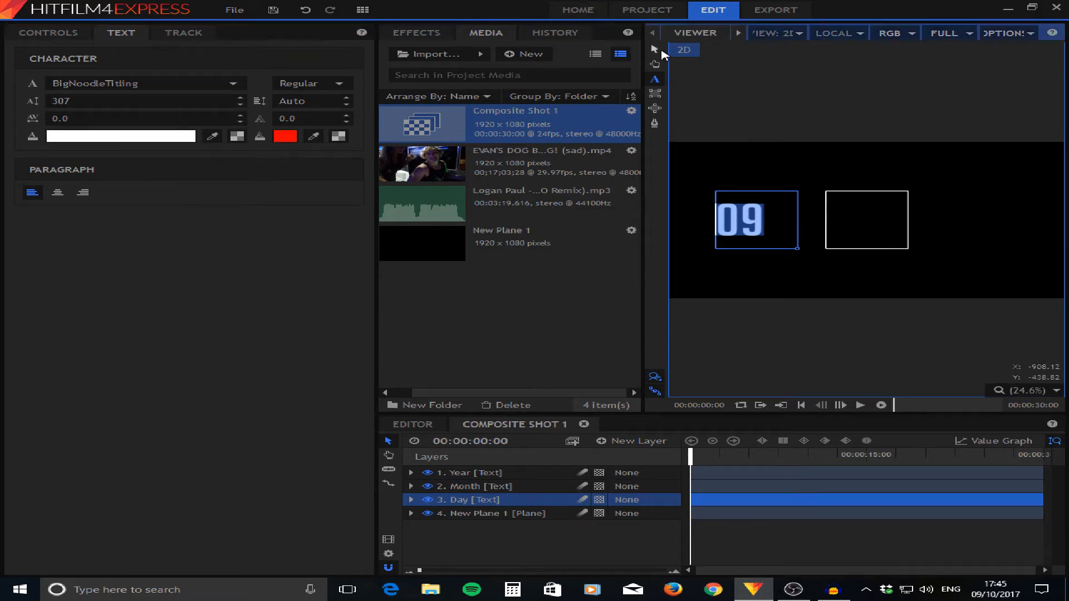
{"action": "left_click_drag", "start_coordinate": [799, 222], "coordinate": [770, 201]}
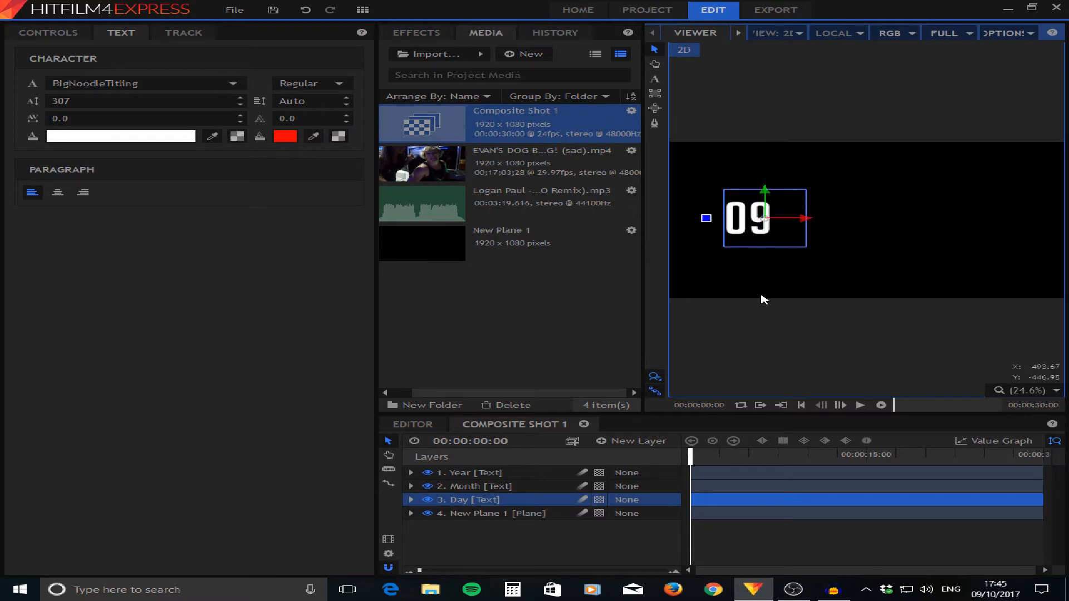
Delete the empty Year text layer and enter the text /10 in the Month text box with the Text tool.
{"action": "left_click", "coordinate": [481, 488]}
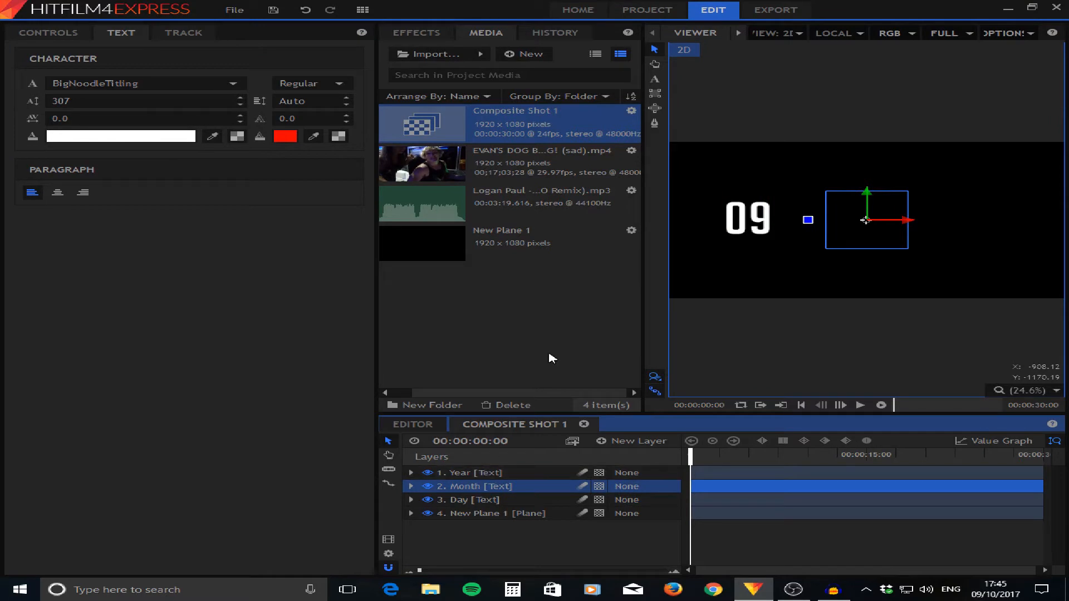
{"action": "key", "text": "t"}
{"action": "left_click", "coordinate": [498, 474]}
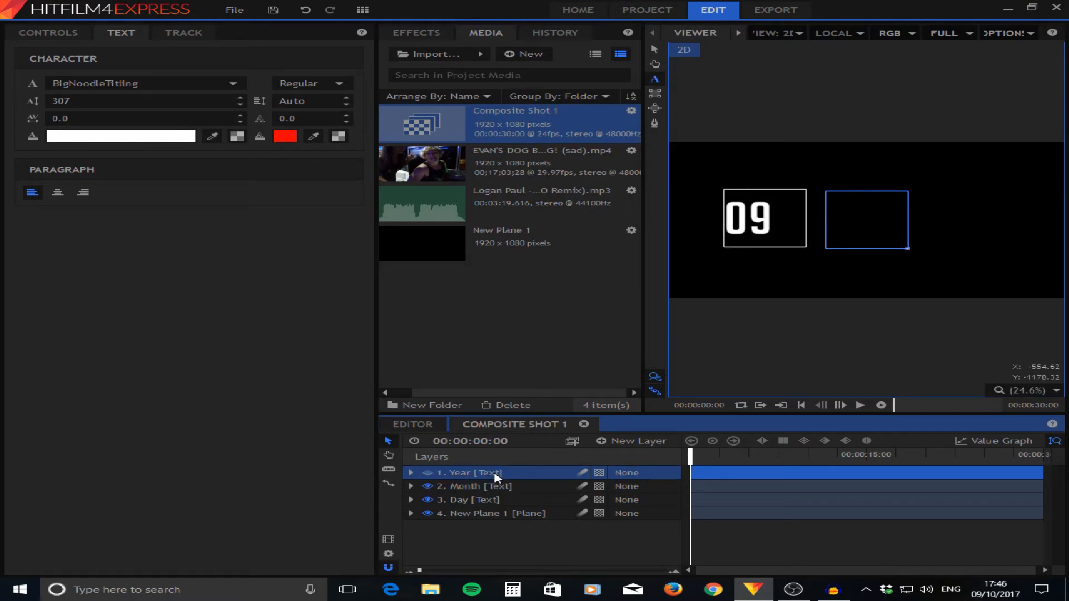
{"action": "key", "text": "Delete"}
{"action": "left_click", "coordinate": [497, 477]}
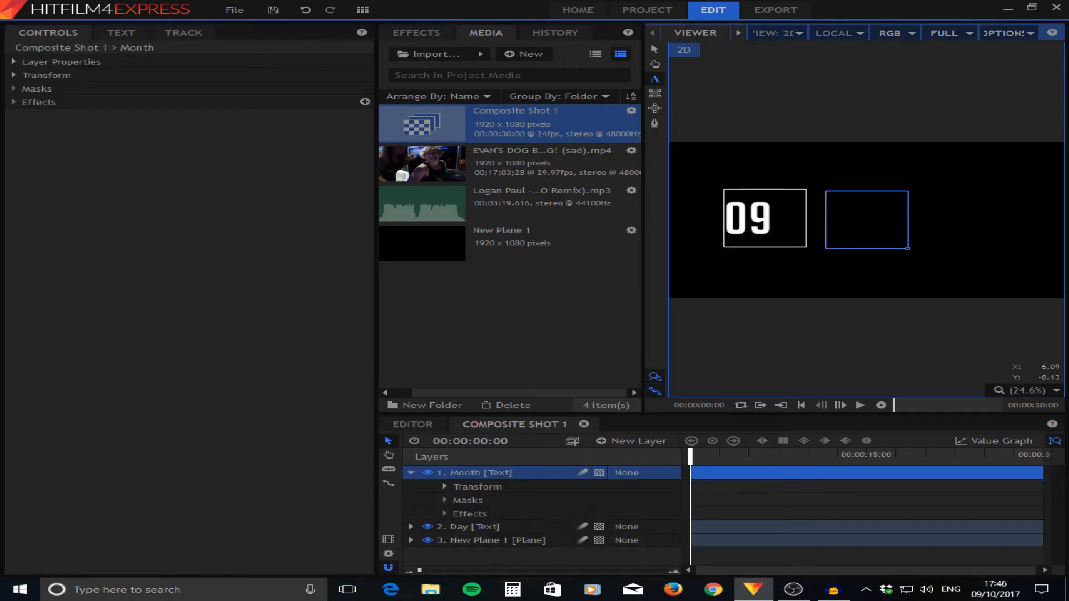
{"action": "left_click", "coordinate": [414, 473]}
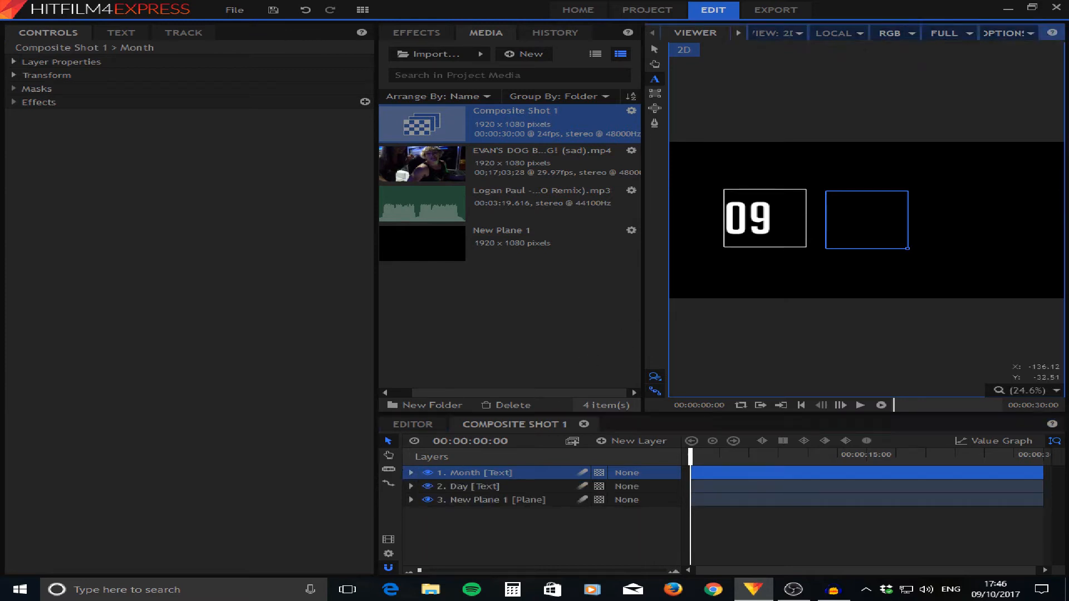
{"action": "type", "text": "/10"}
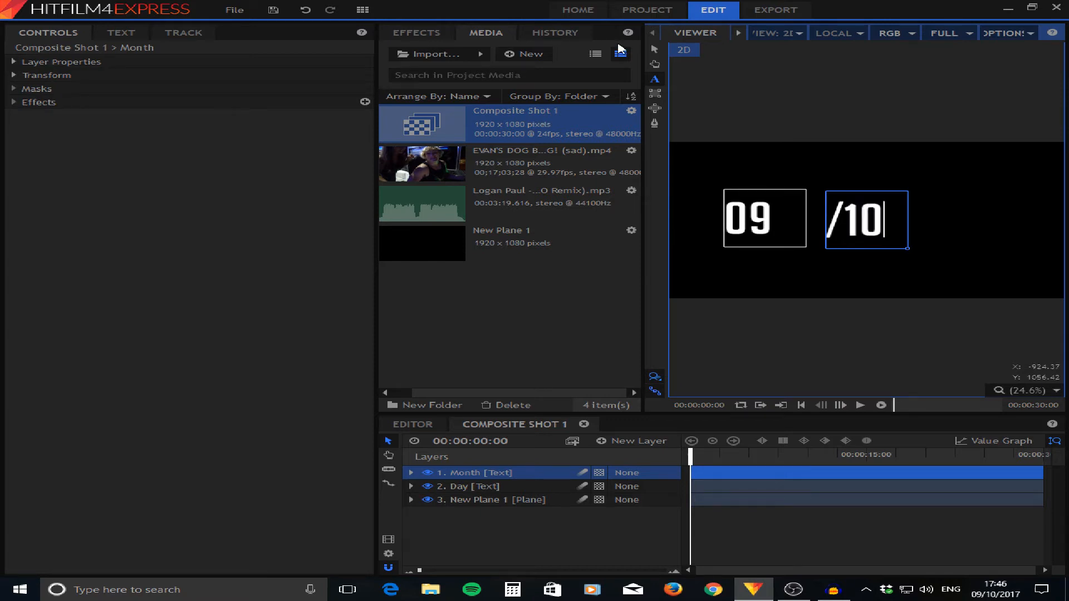
{"action": "left_click", "coordinate": [131, 33]}
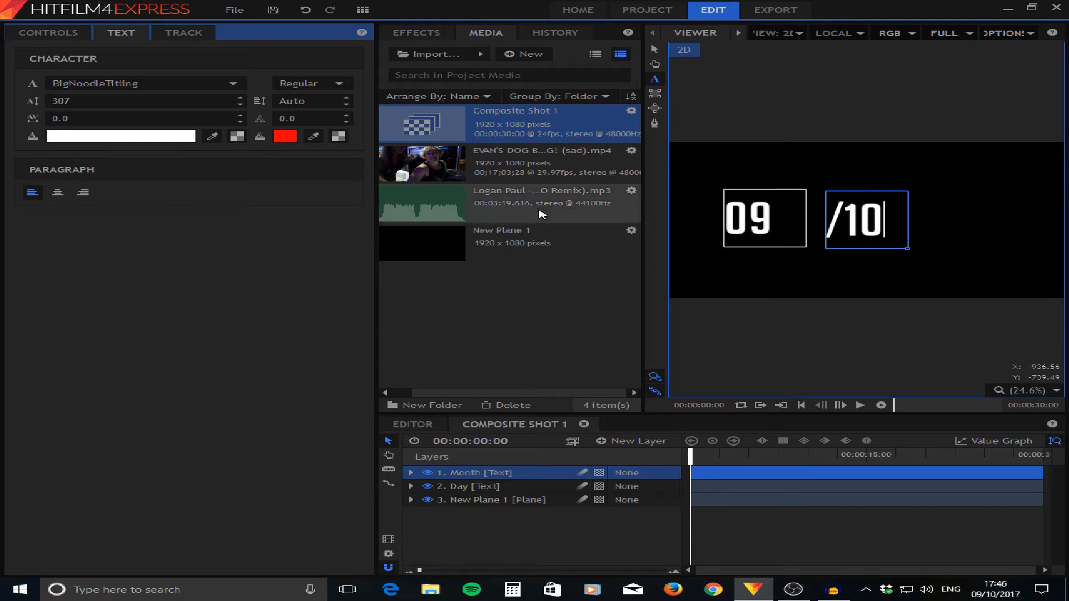
Move the Month text box with /10 left so it sits just beside the 09.
{"action": "left_click", "coordinate": [654, 49]}
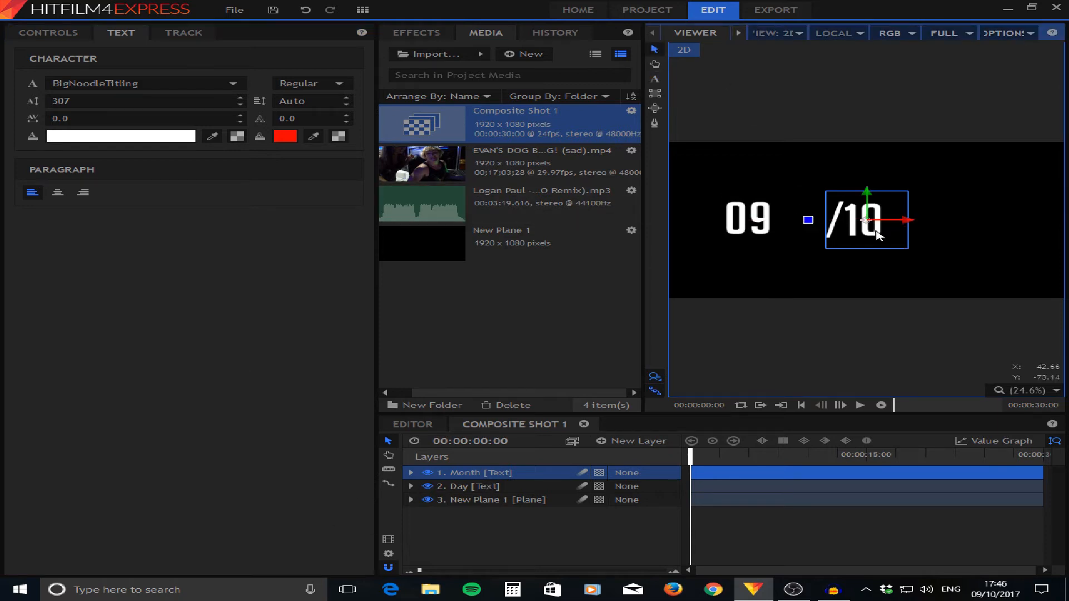
{"action": "left_click_drag", "start_coordinate": [876, 234], "coordinate": [829, 235]}
{"action": "left_click", "coordinate": [86, 377]}
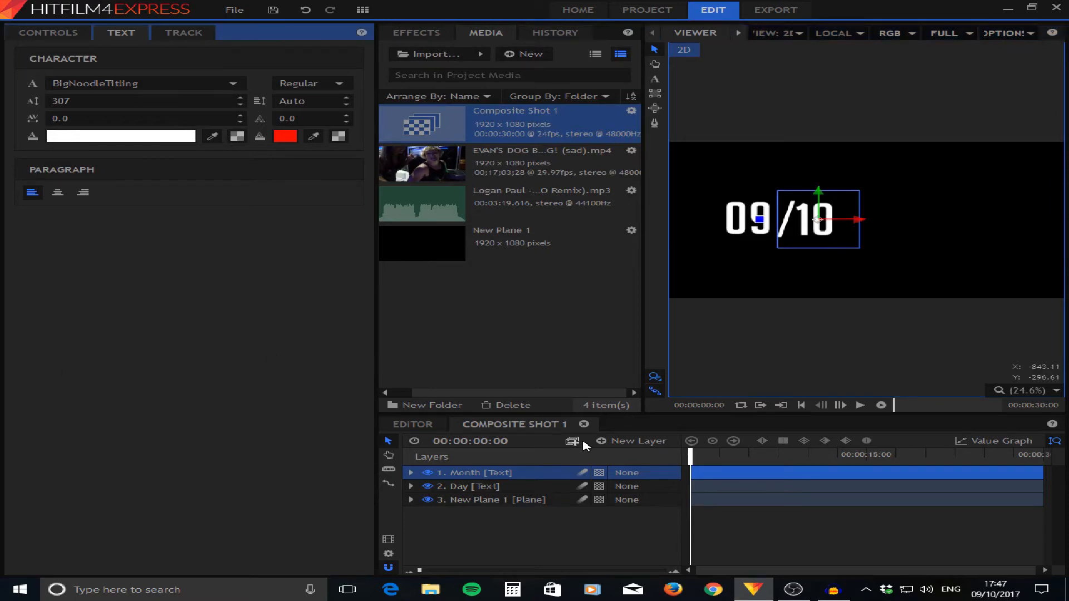
Add a new text layer to the composite shot and rename it Year.
{"action": "left_click", "coordinate": [616, 442]}
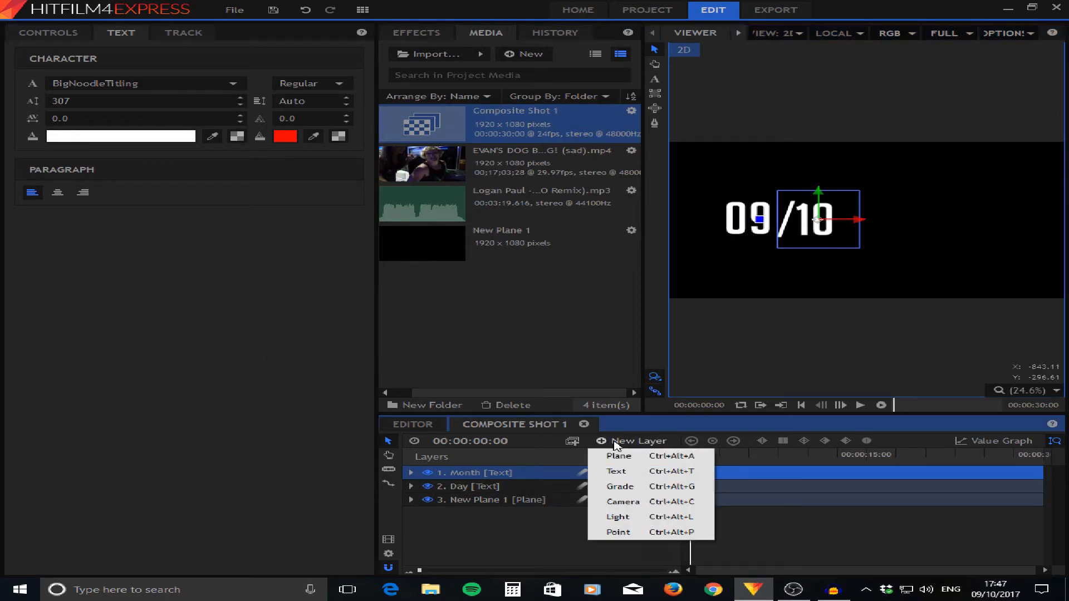
{"action": "left_click", "coordinate": [640, 477]}
{"action": "left_click", "coordinate": [618, 316]}
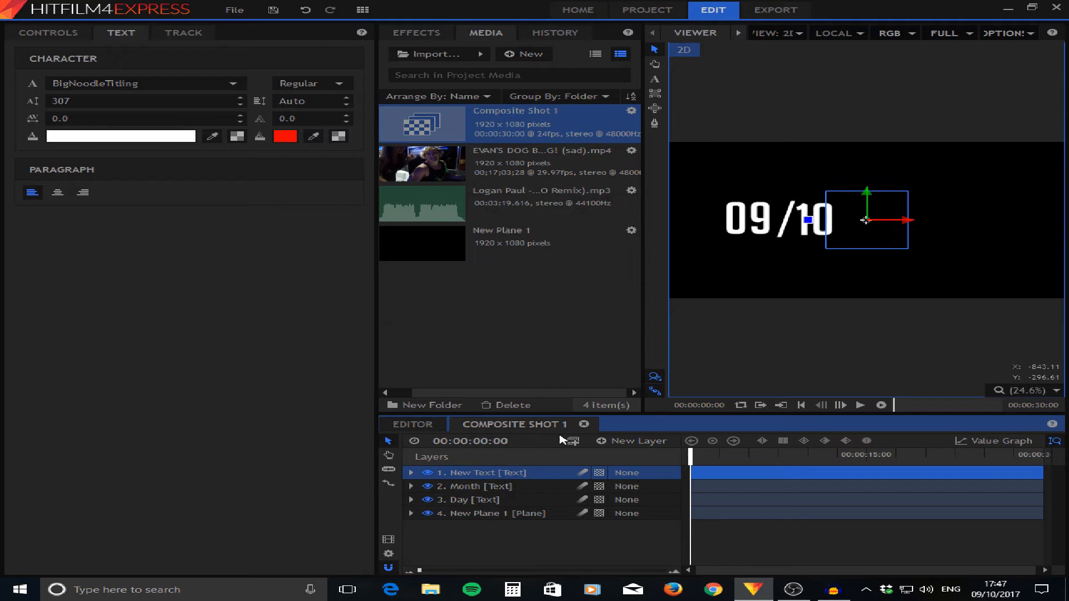
{"action": "right_click", "coordinate": [523, 473]}
{"action": "left_click", "coordinate": [558, 456]}
{"action": "key", "text": "BackSpace"}
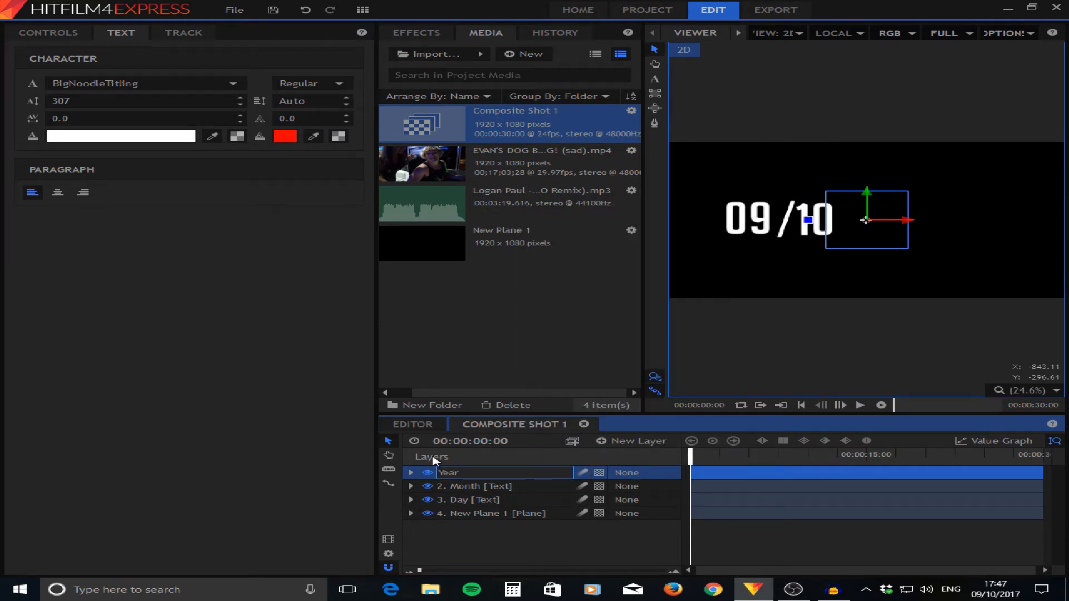
{"action": "left_click", "coordinate": [346, 467]}
{"action": "left_click", "coordinate": [489, 473]}
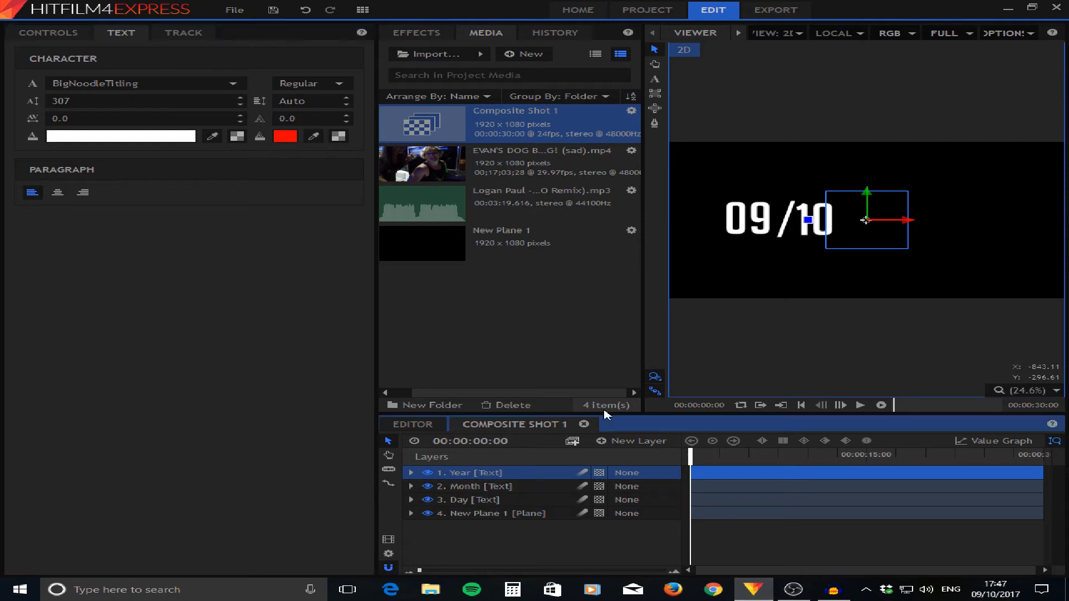
Enter the text /17 in the Year text box and shift it right, clear of the /10.
{"action": "left_click", "coordinate": [654, 79]}
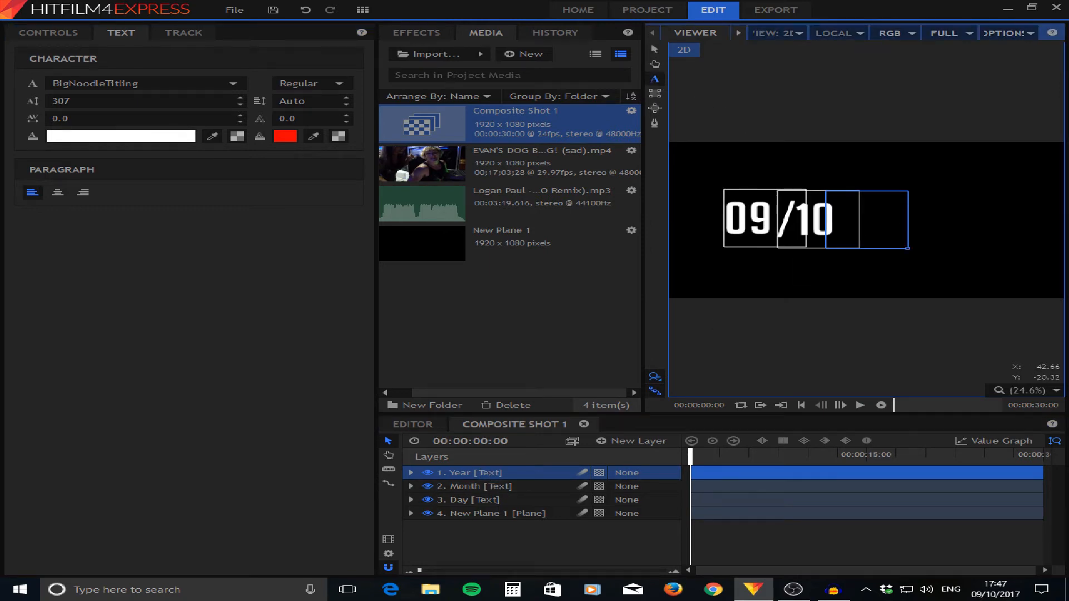
{"action": "type", "text": "/17"}
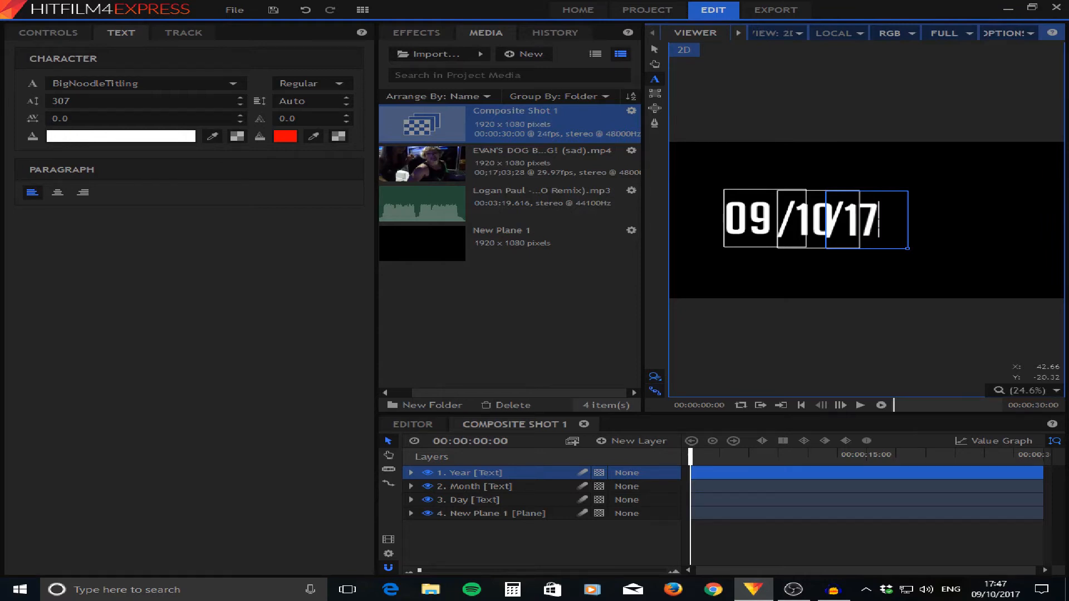
{"action": "left_click", "coordinate": [655, 49]}
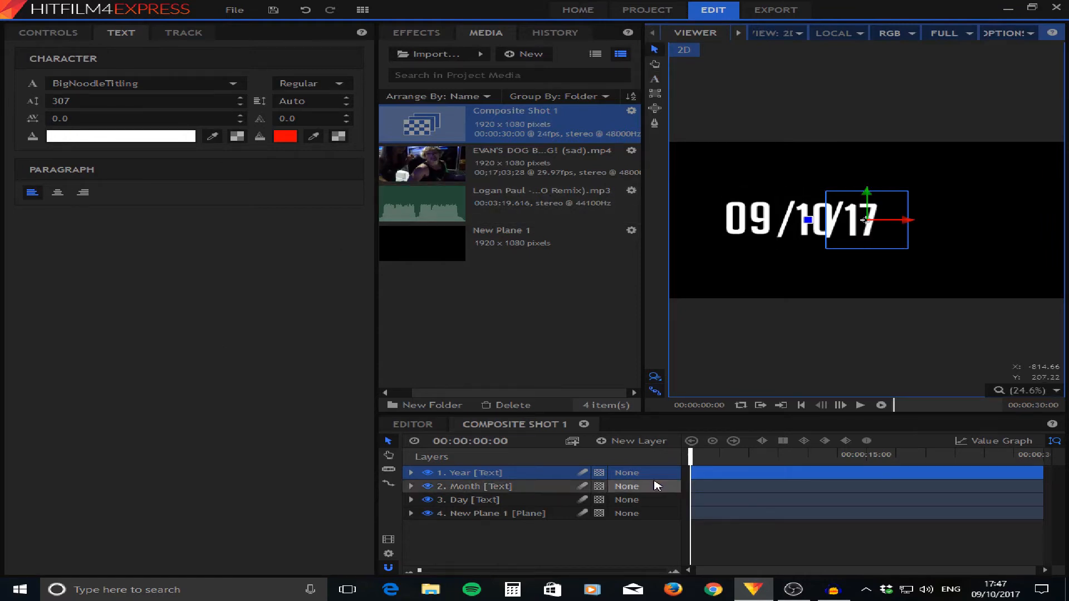
{"action": "left_click_drag", "start_coordinate": [907, 226], "coordinate": [922, 225]}
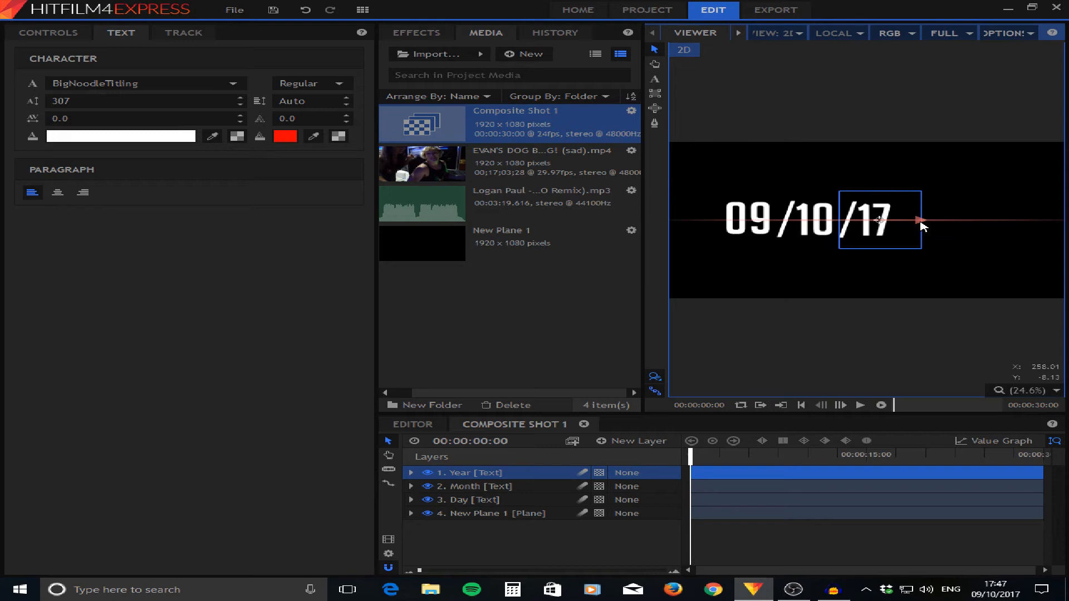
Move the Day, Month and Year text layers together to the right to centre the date in the frame.
{"action": "left_click", "coordinate": [451, 501]}
{"action": "left_click", "coordinate": [468, 473], "text": "shift"}
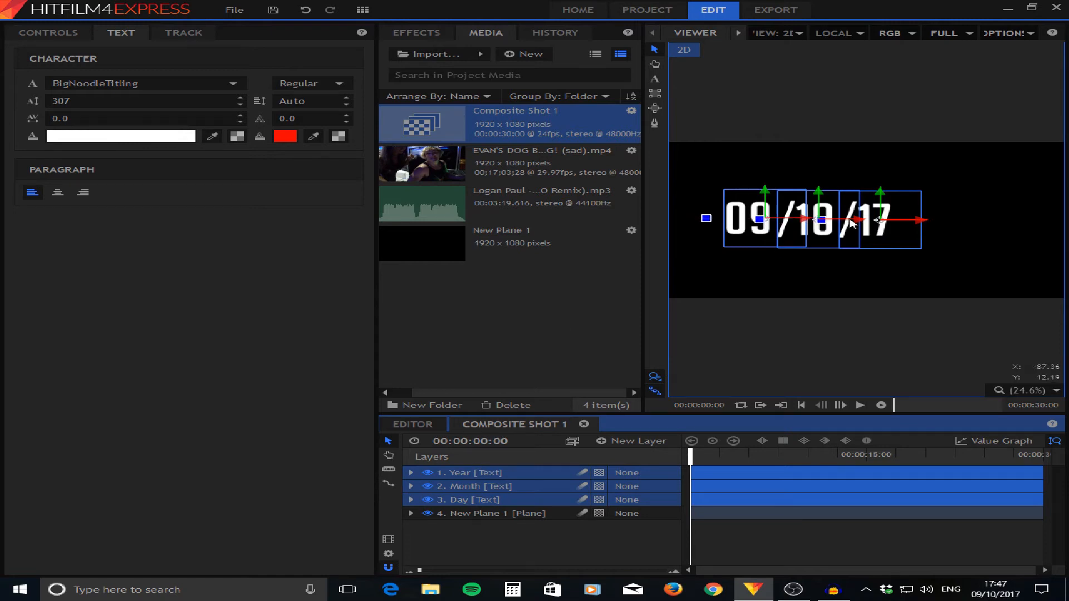
{"action": "left_click_drag", "start_coordinate": [816, 223], "coordinate": [857, 223]}
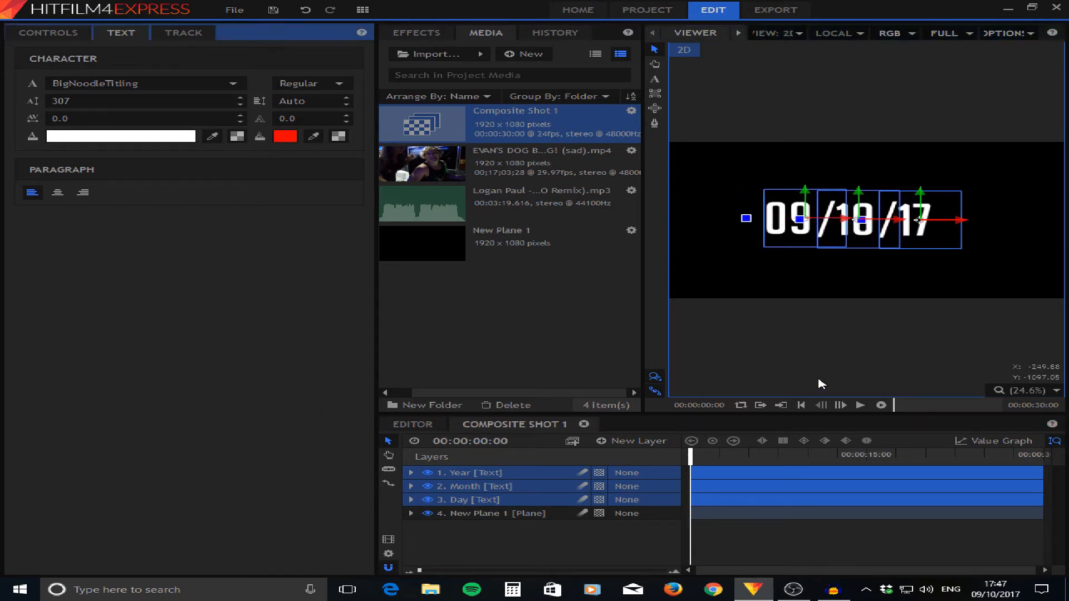
Widen the spacing of the date by nudging the Year text and the Month text slightly right.
{"action": "left_click", "coordinate": [508, 500]}
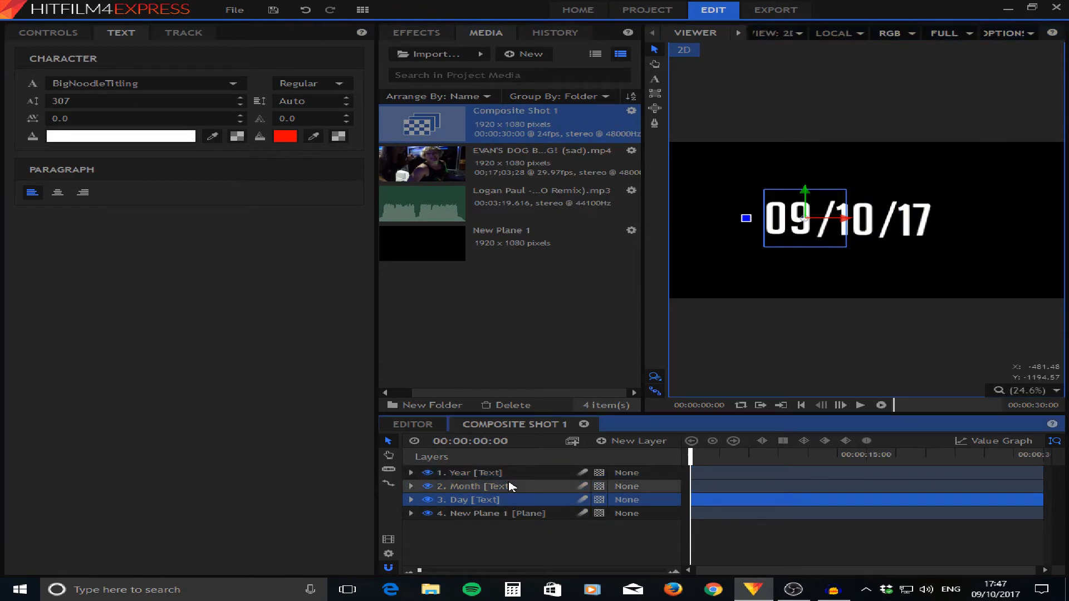
{"action": "left_click", "coordinate": [494, 474]}
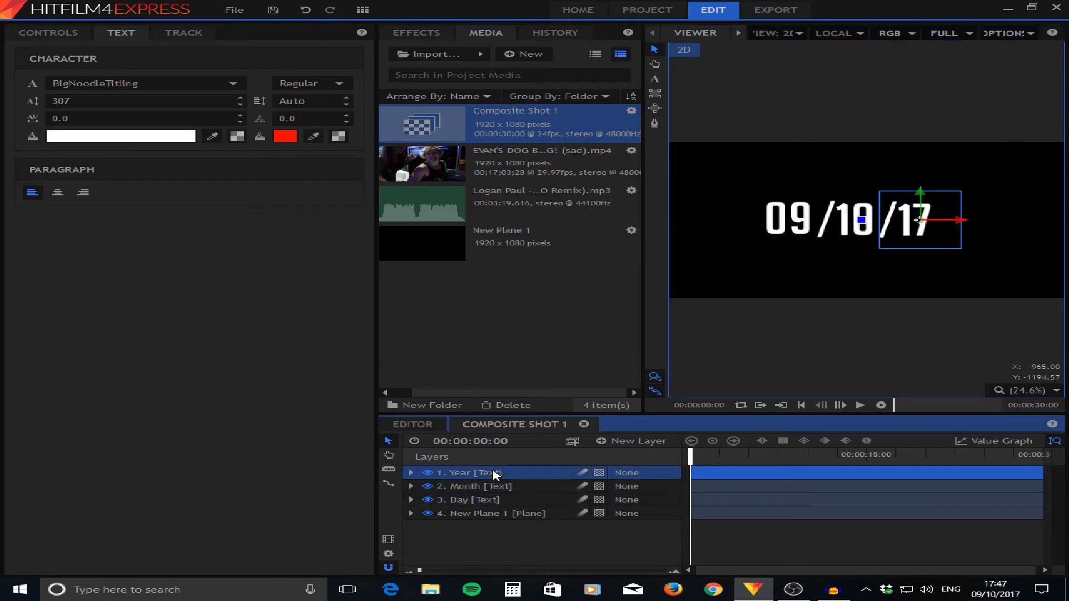
{"action": "left_click_drag", "start_coordinate": [964, 220], "coordinate": [974, 221]}
{"action": "left_click", "coordinate": [490, 487]}
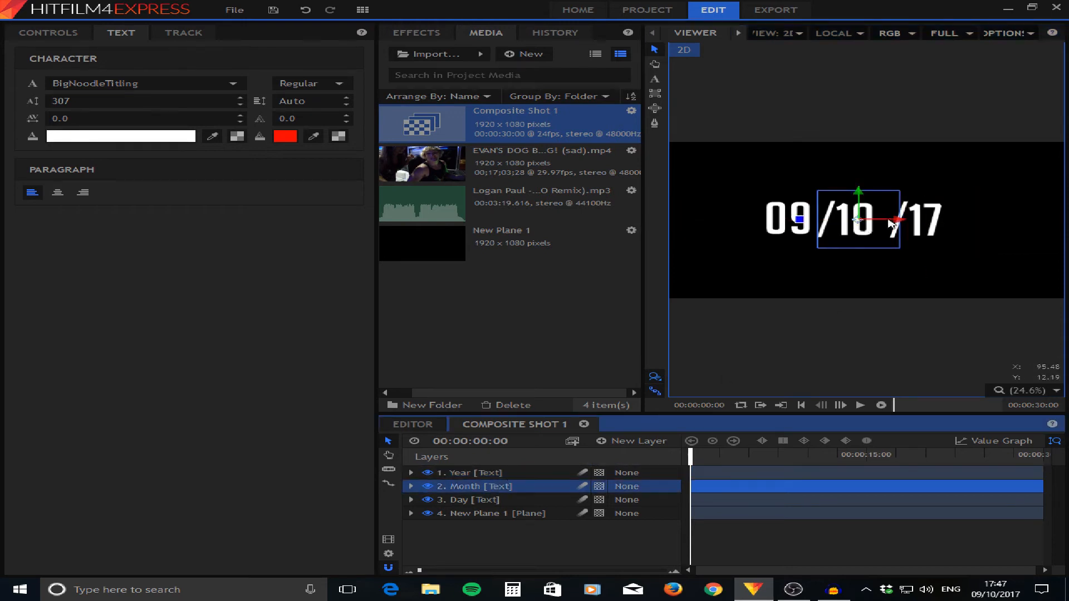
{"action": "left_click_drag", "start_coordinate": [896, 225], "coordinate": [900, 225]}
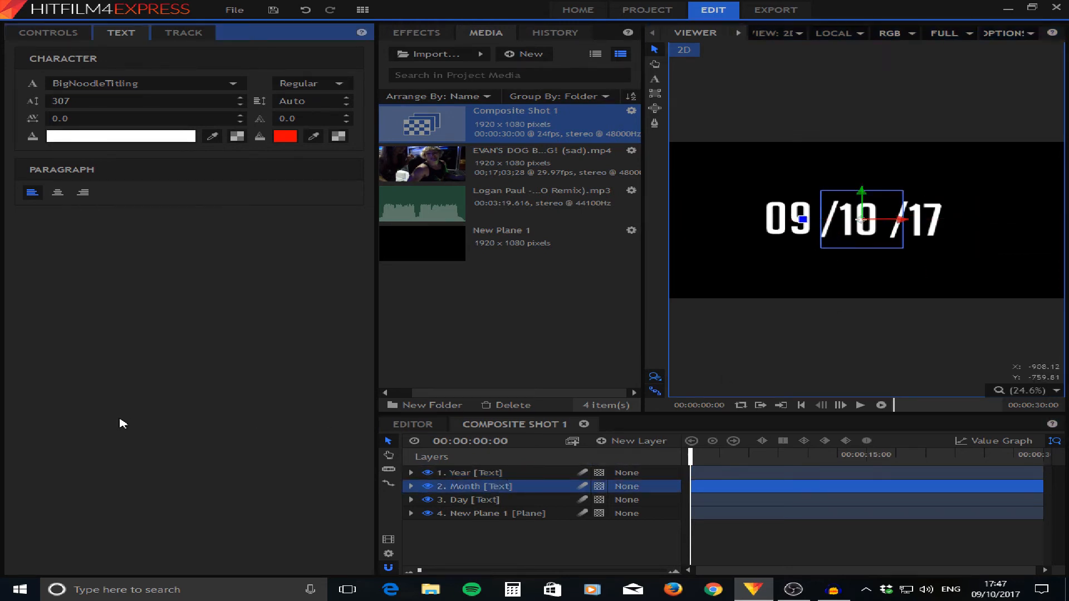
{"action": "left_click", "coordinate": [432, 487]}
{"action": "left_click", "coordinate": [433, 486]}
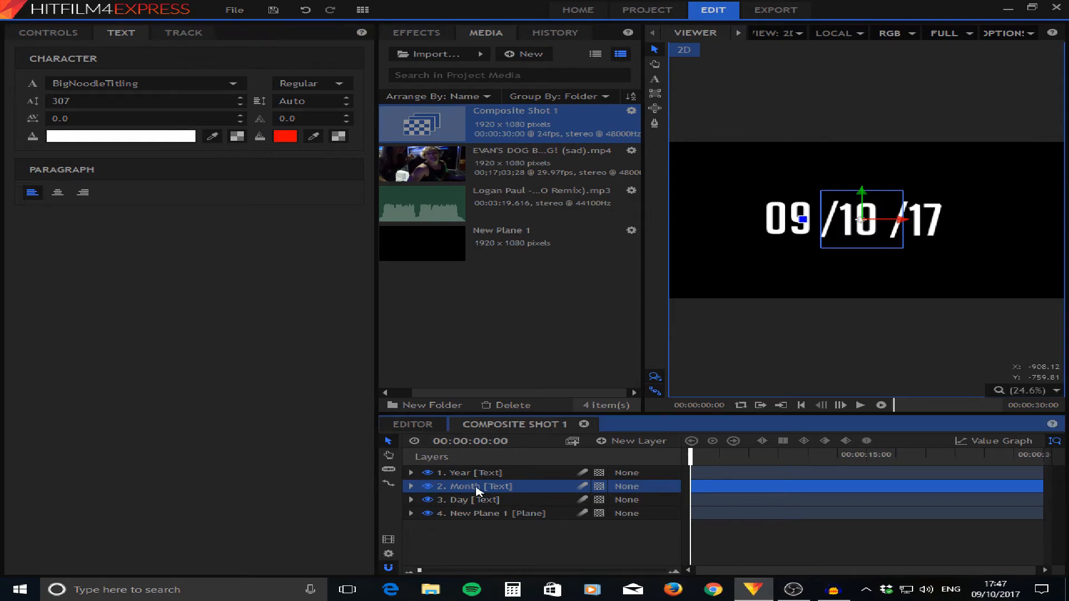
{"action": "left_click", "coordinate": [165, 371]}
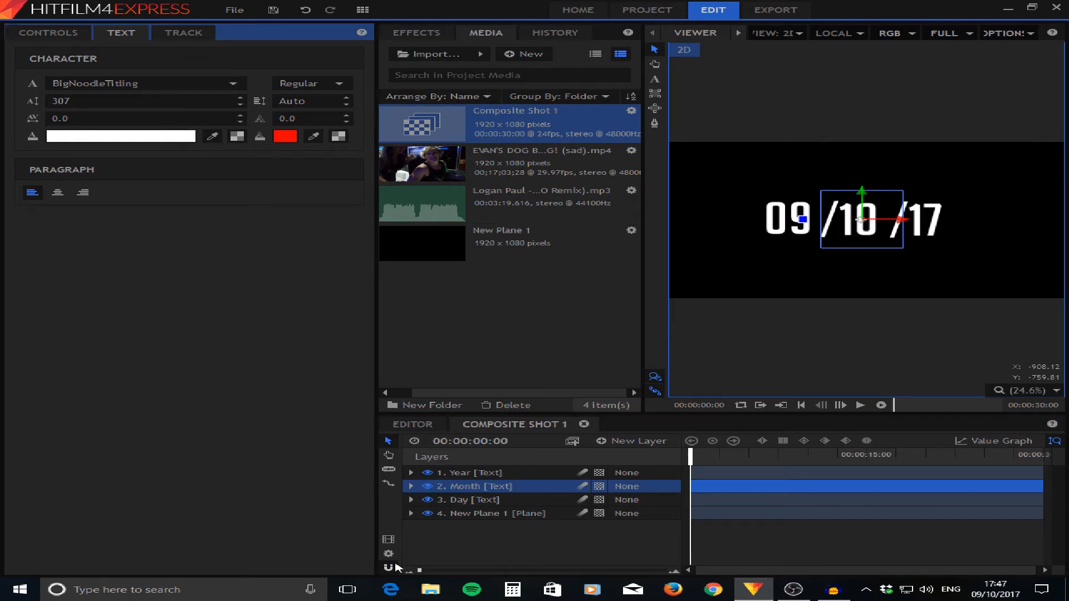
{"action": "left_click", "coordinate": [430, 546]}
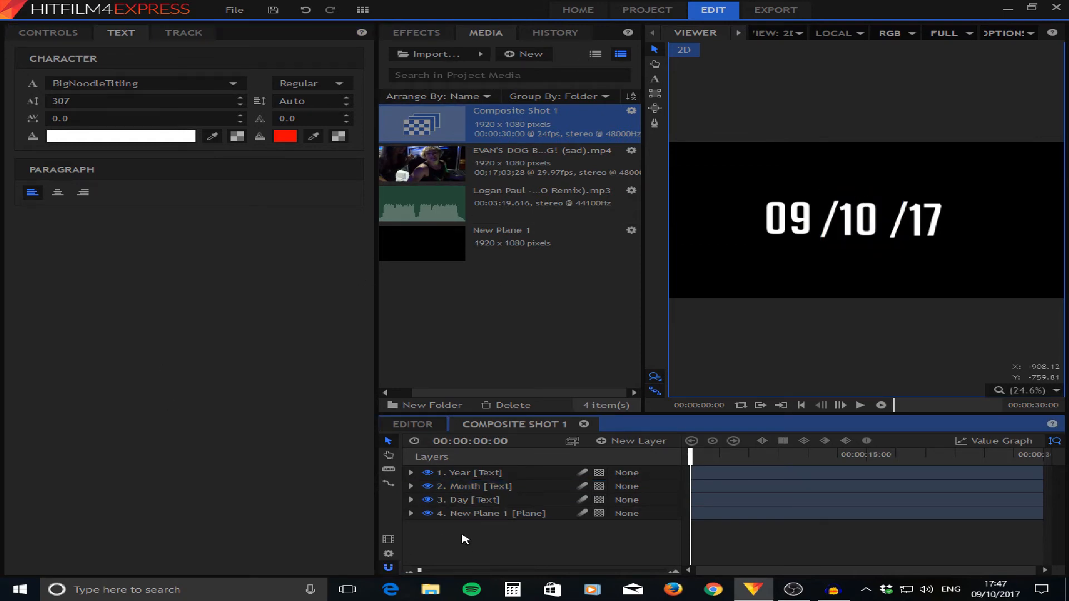
Check the position of the Day text layer in its Transform properties.
{"action": "left_click", "coordinate": [518, 473]}
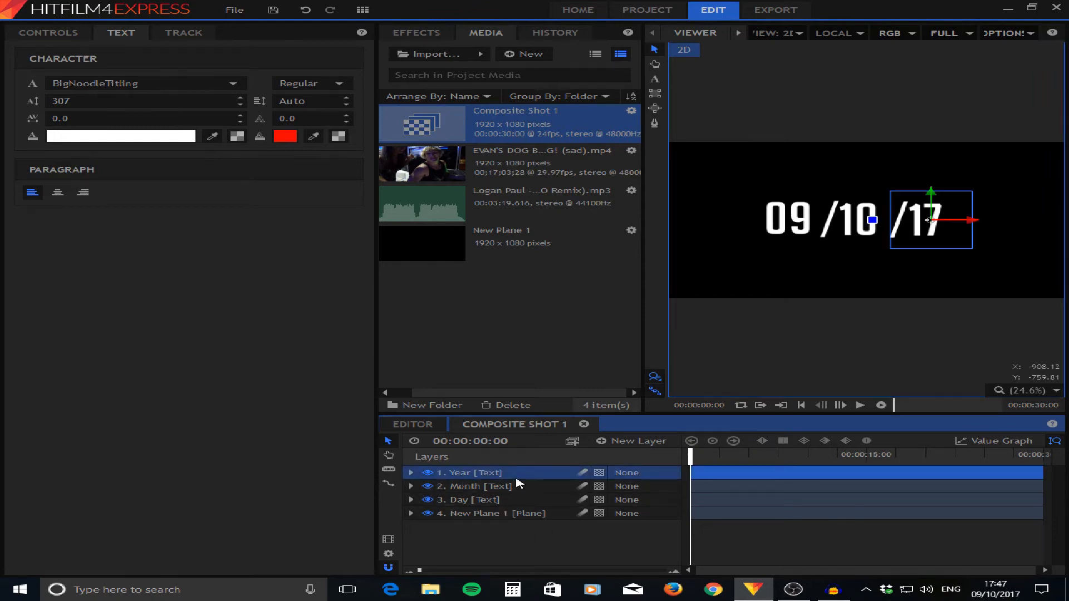
{"action": "left_click", "coordinate": [68, 38]}
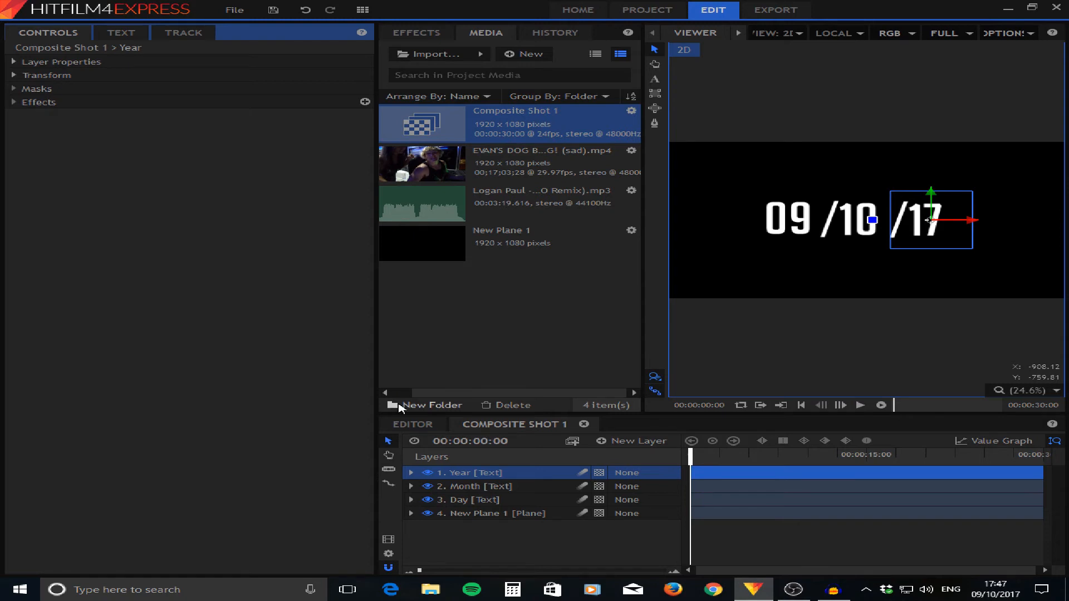
{"action": "left_click", "coordinate": [483, 491]}
{"action": "left_click", "coordinate": [490, 501]}
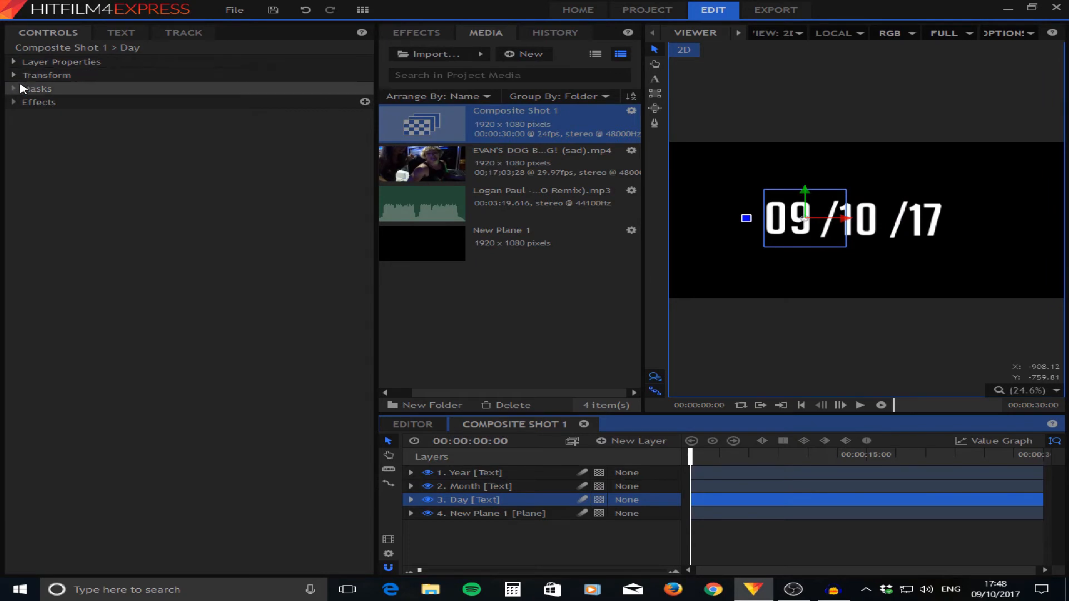
{"action": "left_click", "coordinate": [14, 76]}
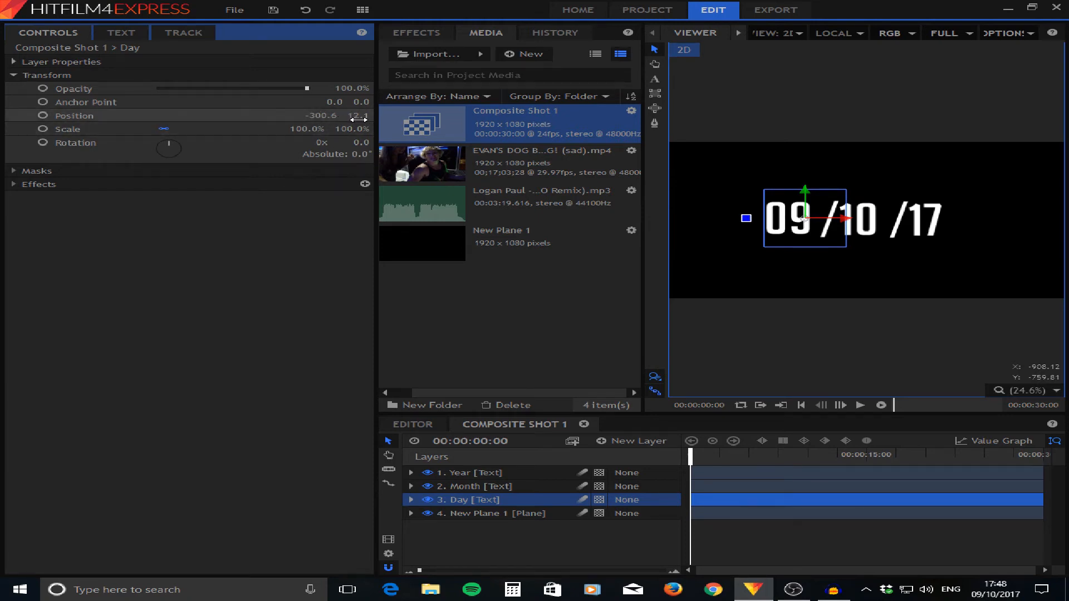
Set the vertical position of the Month text layer to 12.1 to line it up with the Day text.
{"action": "left_click", "coordinate": [485, 486]}
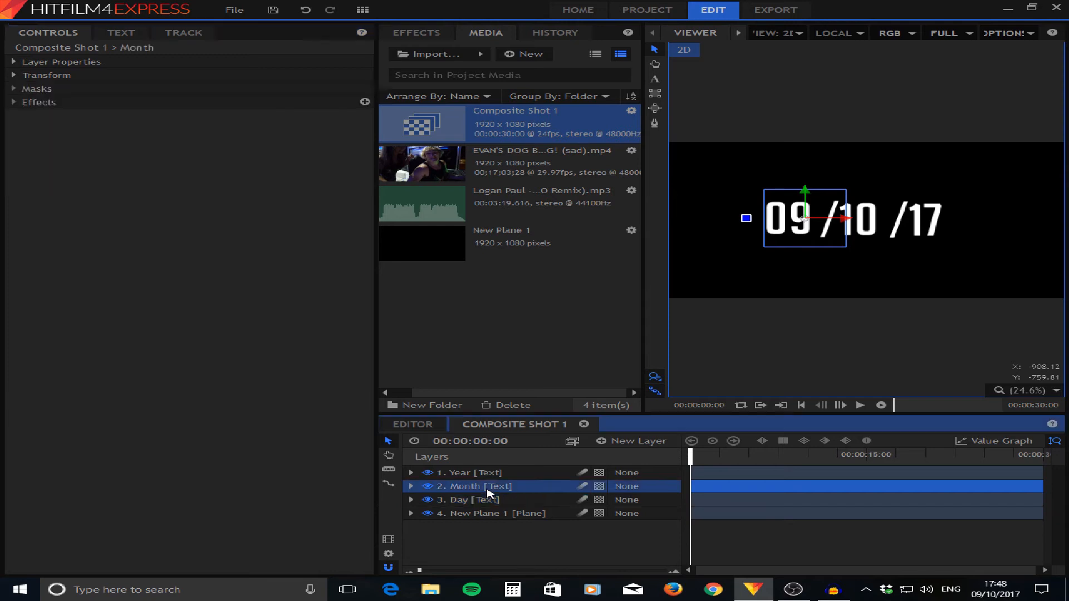
{"action": "left_click", "coordinate": [14, 76]}
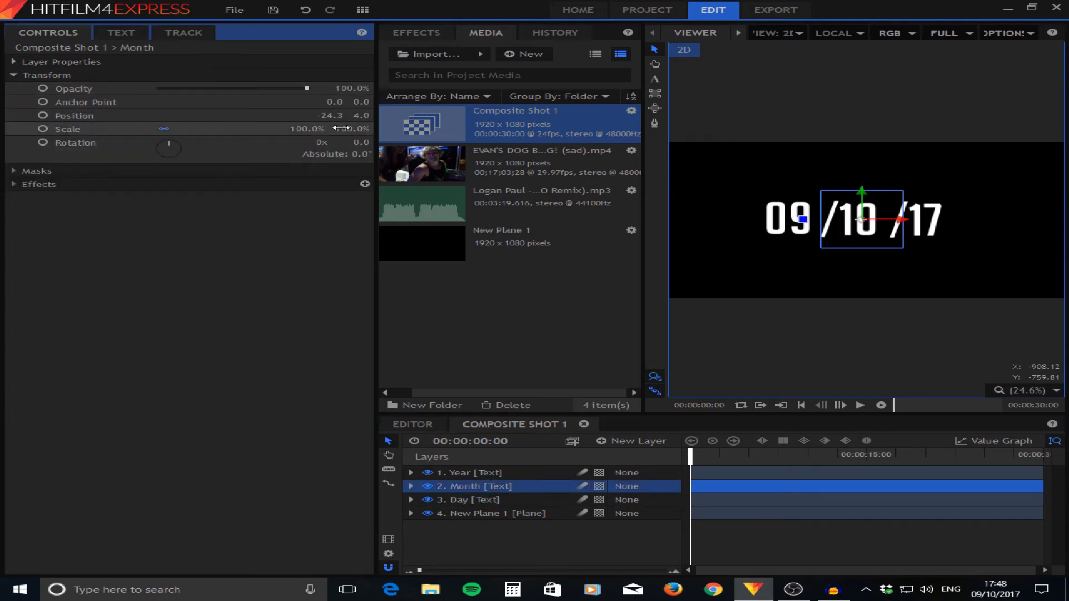
{"action": "left_click", "coordinate": [362, 116]}
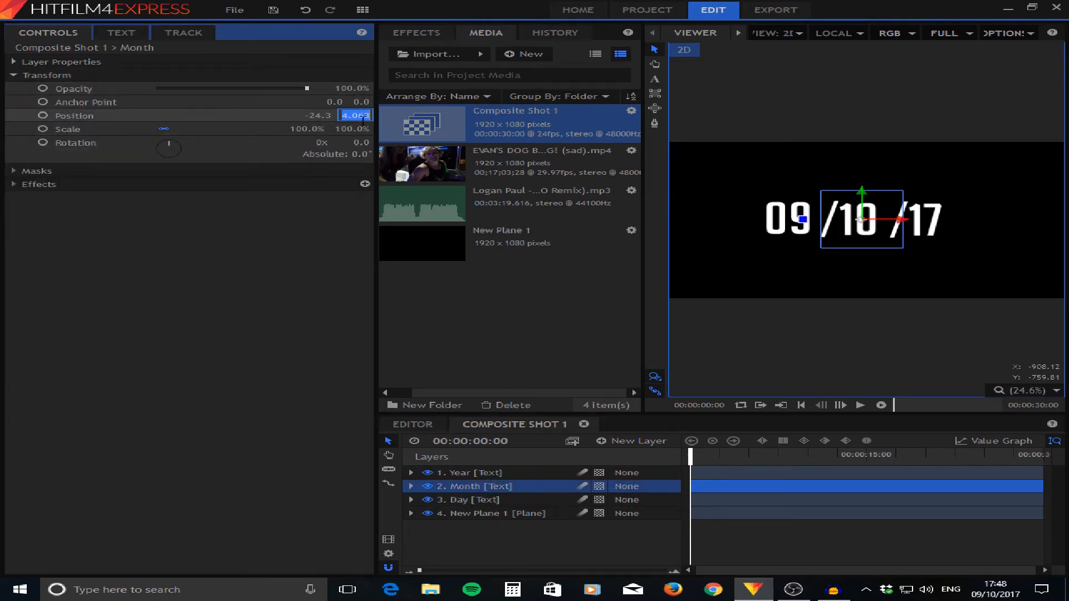
{"action": "type", "text": "-1"}
{"action": "left_click", "coordinate": [154, 453]}
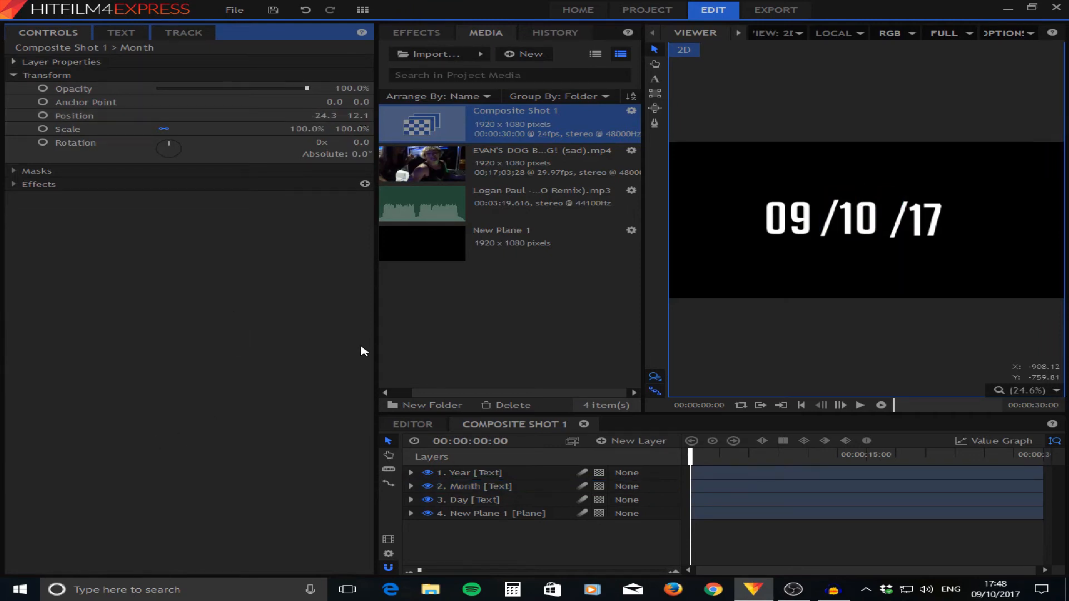
Set the vertical position of the Year text layer to 12.1.
{"action": "left_click", "coordinate": [503, 474]}
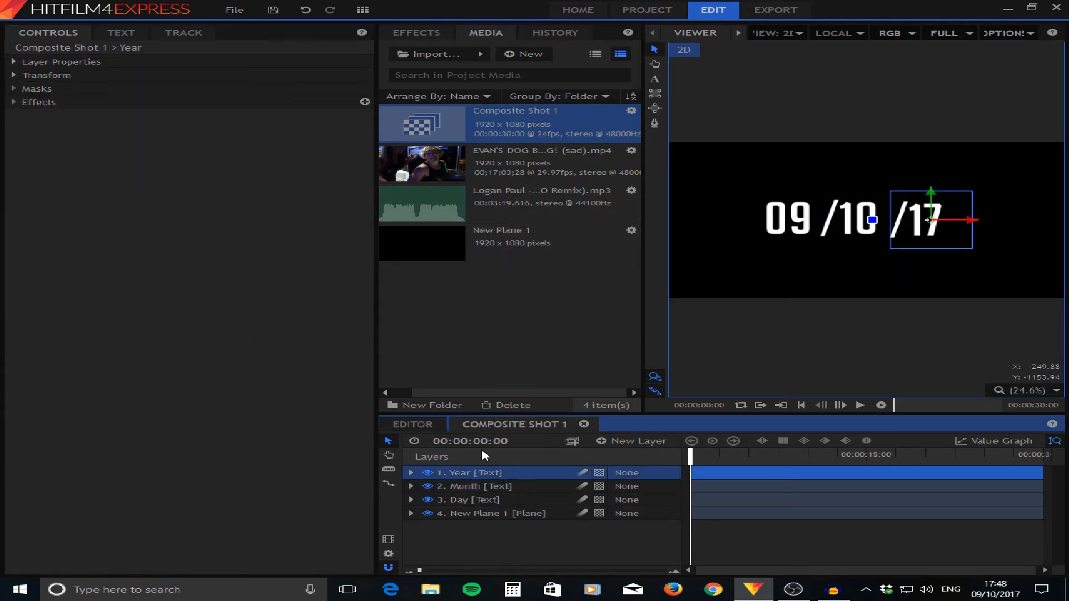
{"action": "left_click", "coordinate": [33, 75]}
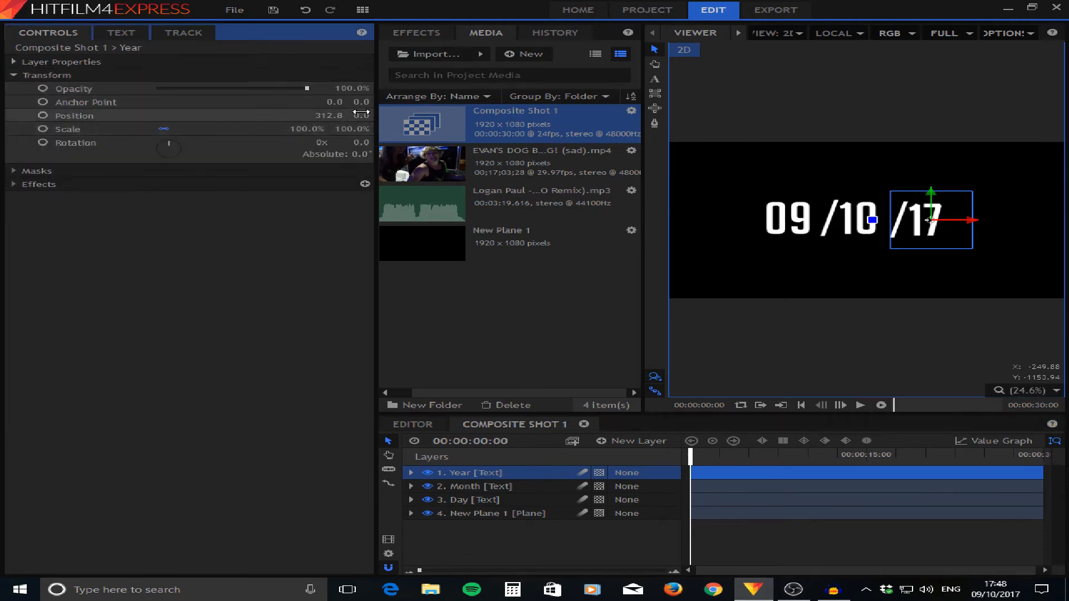
{"action": "left_click", "coordinate": [361, 114]}
{"action": "type", "text": "12.1"}
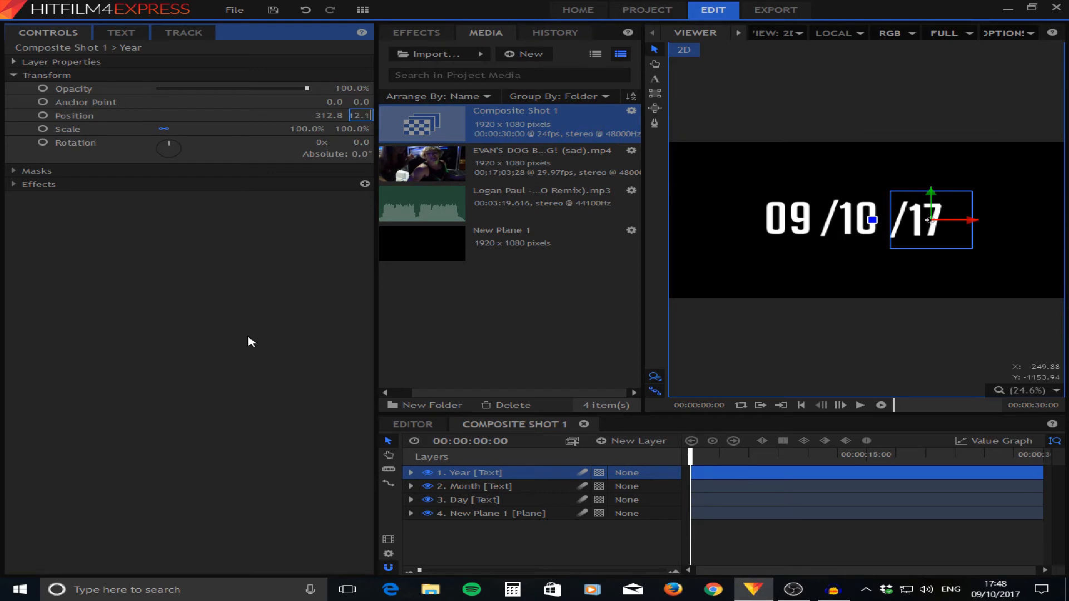
{"action": "left_click", "coordinate": [248, 341]}
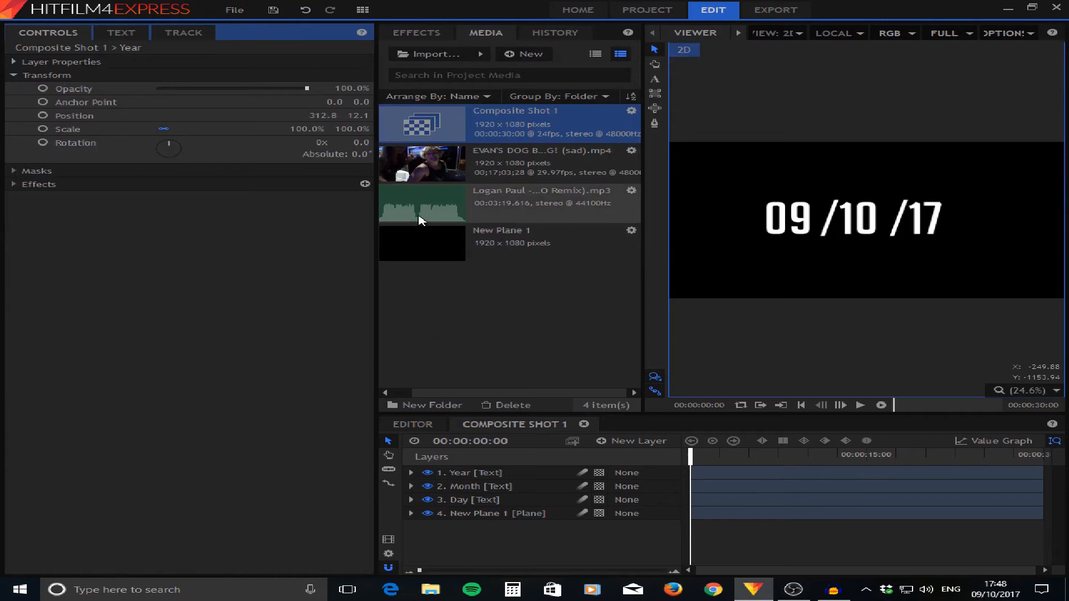
Add the Logan Paul remix MP3 to Composite Shot 1 as the lowest layer and play through its opening seconds.
{"action": "left_click_drag", "start_coordinate": [432, 211], "coordinate": [458, 548]}
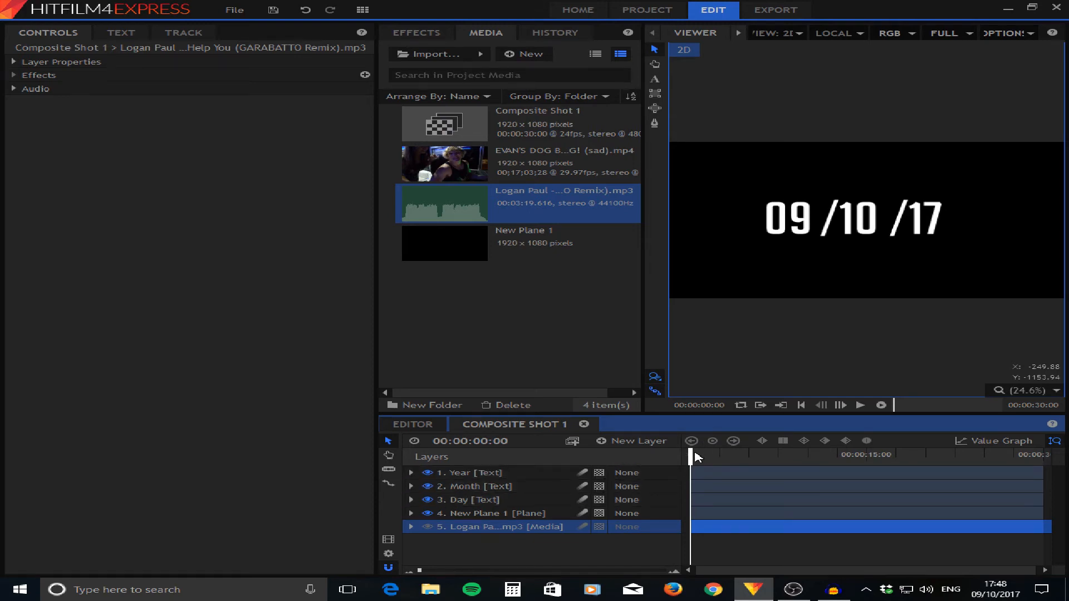
{"action": "left_click_drag", "start_coordinate": [696, 455], "coordinate": [762, 462]}
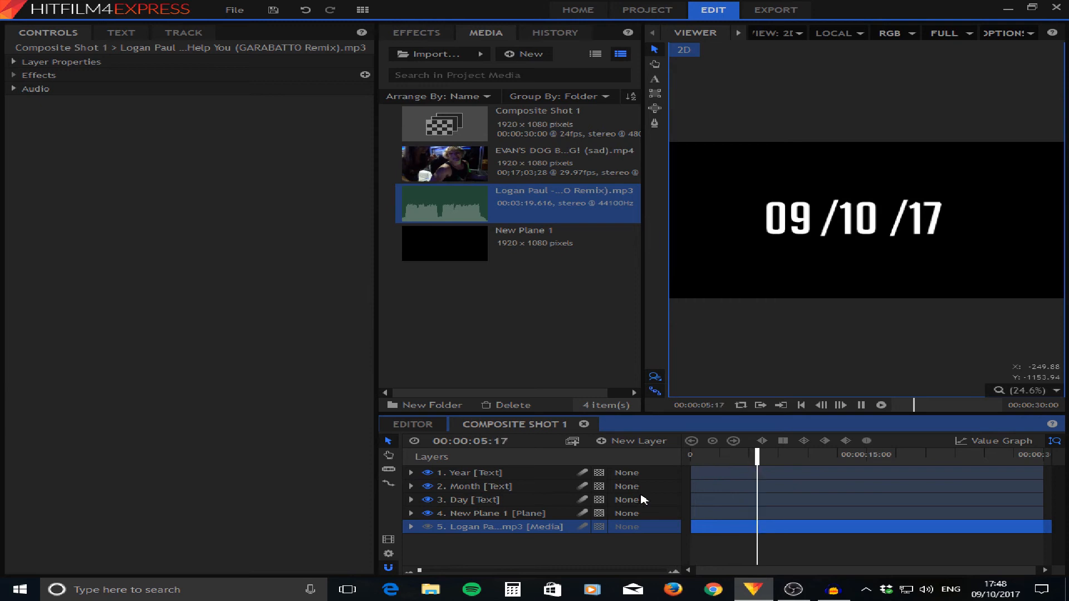
Set the duration of Composite Shot 1 to 00:05:00:00 in its properties.
{"action": "left_click", "coordinate": [390, 553]}
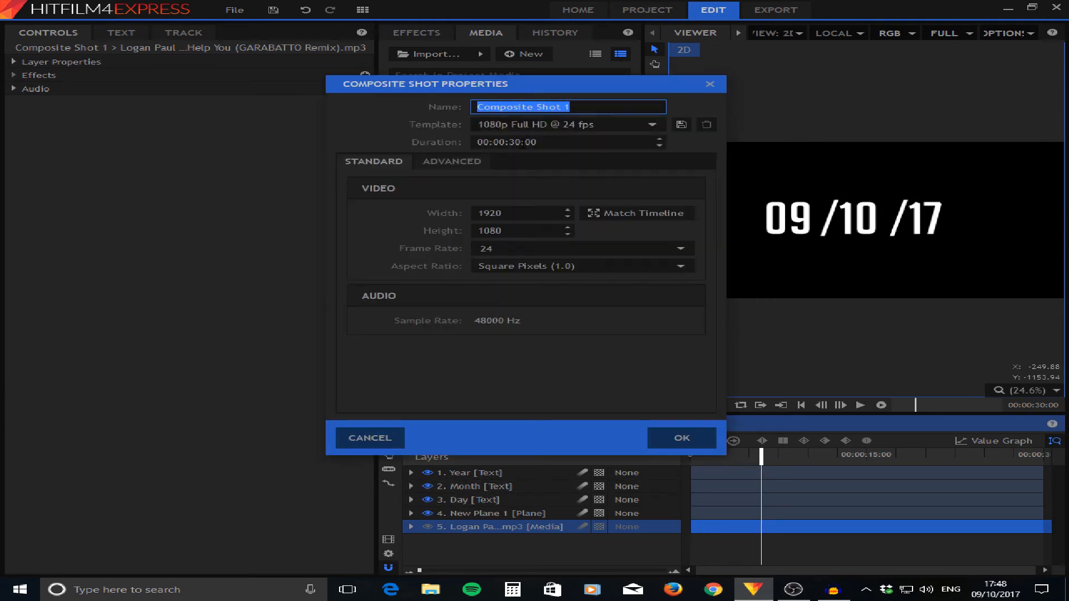
{"action": "left_click", "coordinate": [521, 142]}
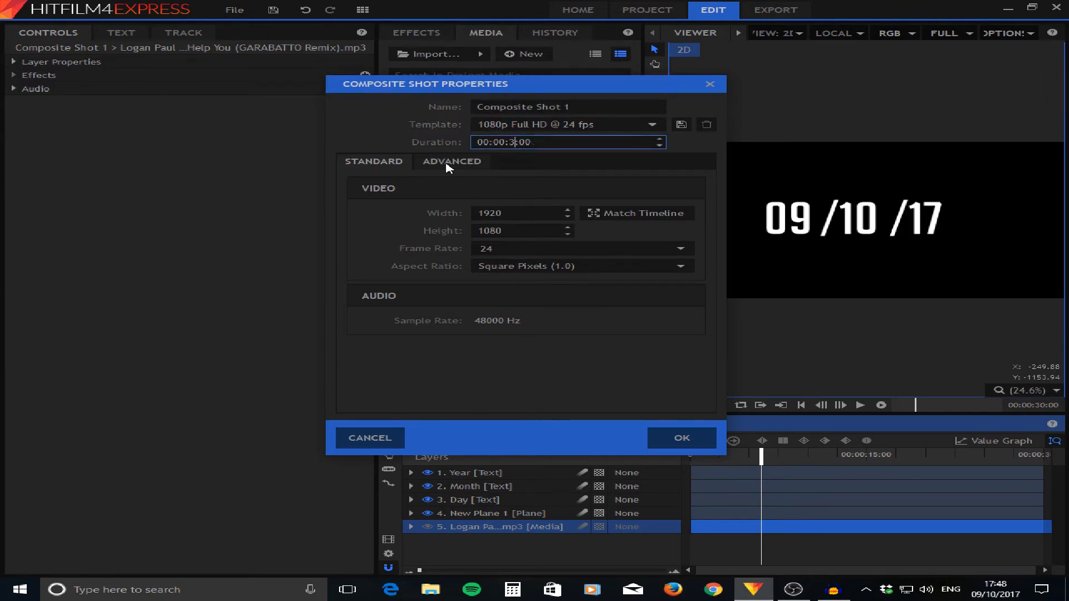
{"action": "key", "text": "BackSpace"}
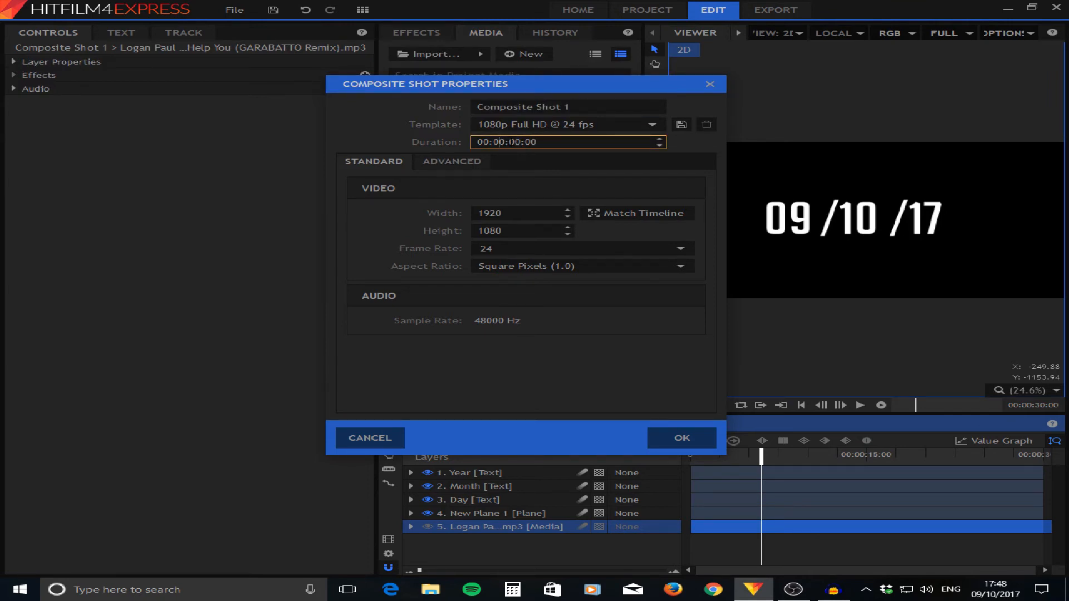
{"action": "key", "text": "BackSpace"}
{"action": "type", "text": "5"}
{"action": "left_click", "coordinate": [690, 442]}
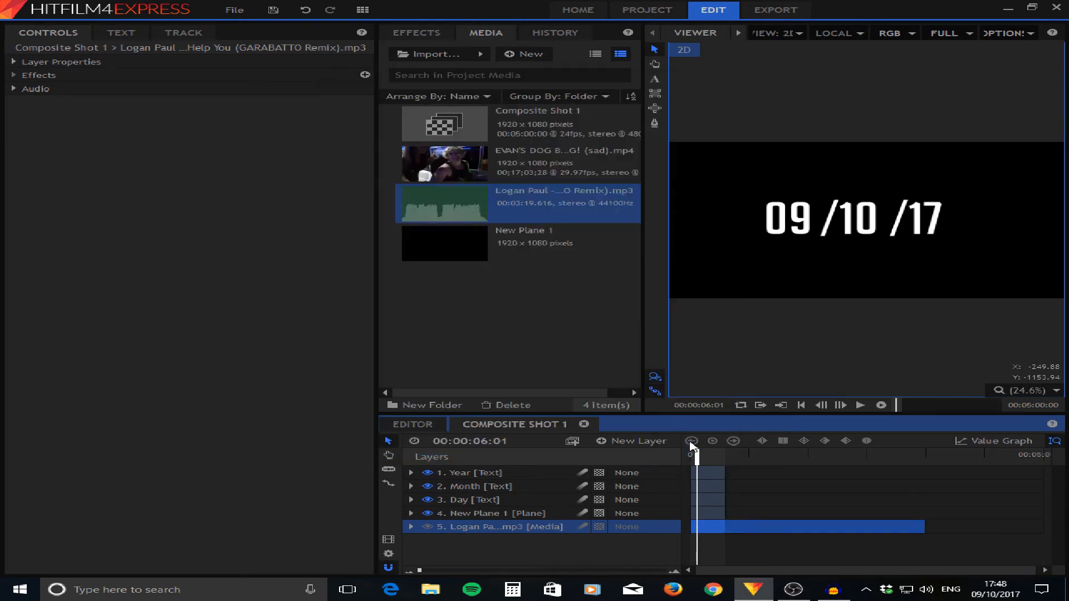
Trim the start of the audio layer at 00:00:40:06 and shift the remaining audio back to the beginning of the composite shot.
{"action": "left_click_drag", "start_coordinate": [692, 447], "coordinate": [713, 455]}
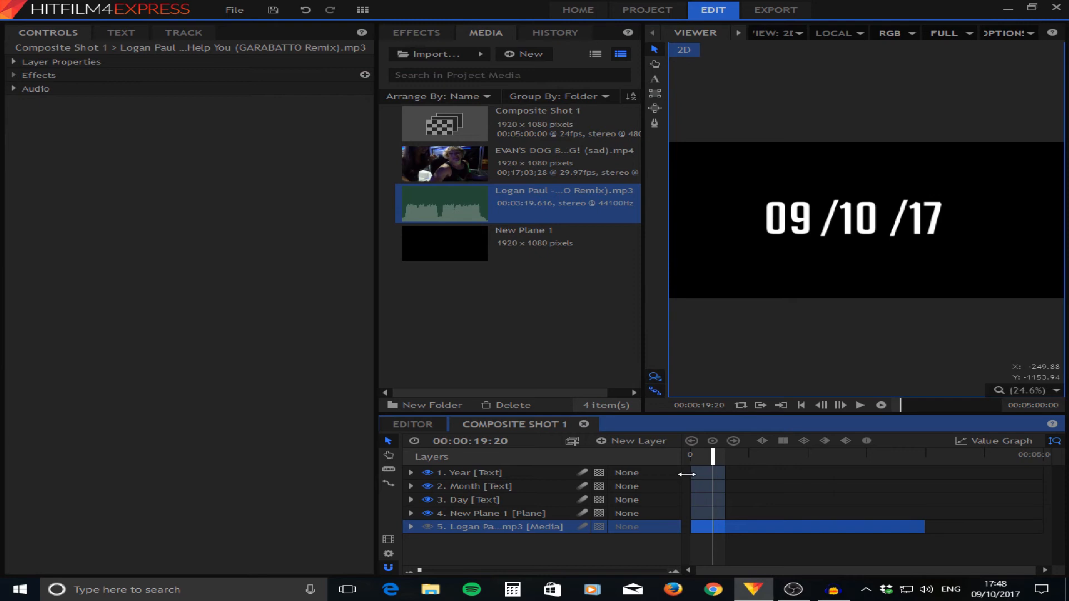
{"action": "right_click", "coordinate": [518, 528]}
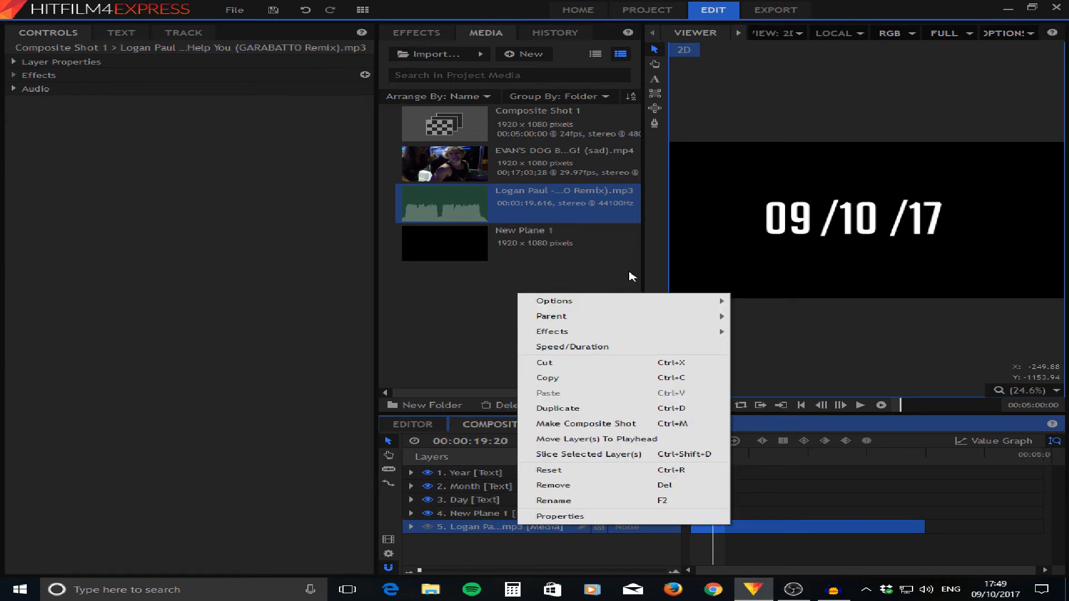
{"action": "left_click", "coordinate": [523, 564]}
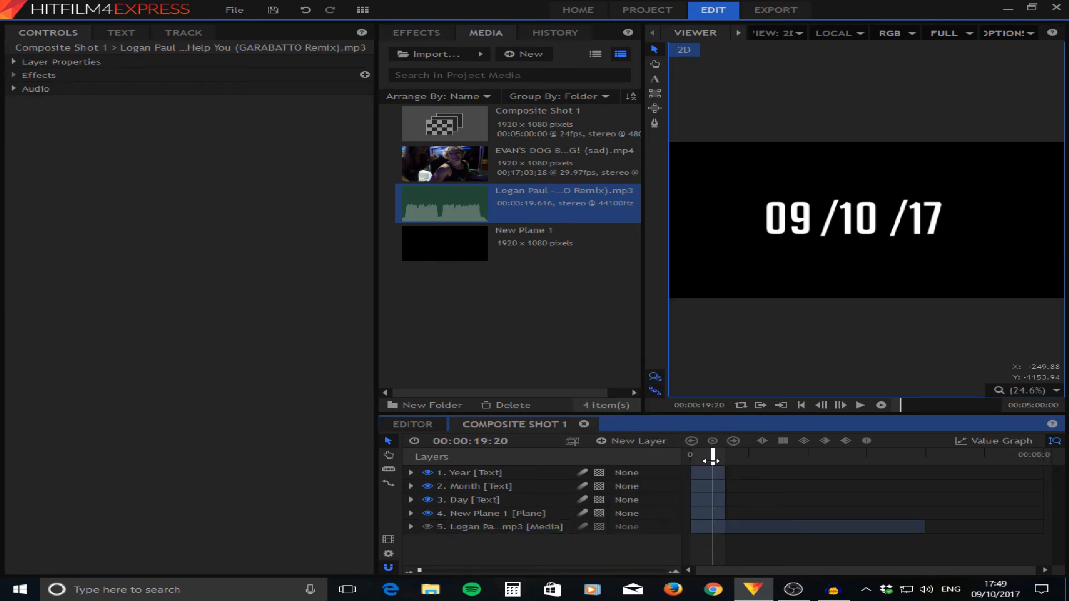
{"action": "left_click_drag", "start_coordinate": [711, 461], "coordinate": [737, 461]}
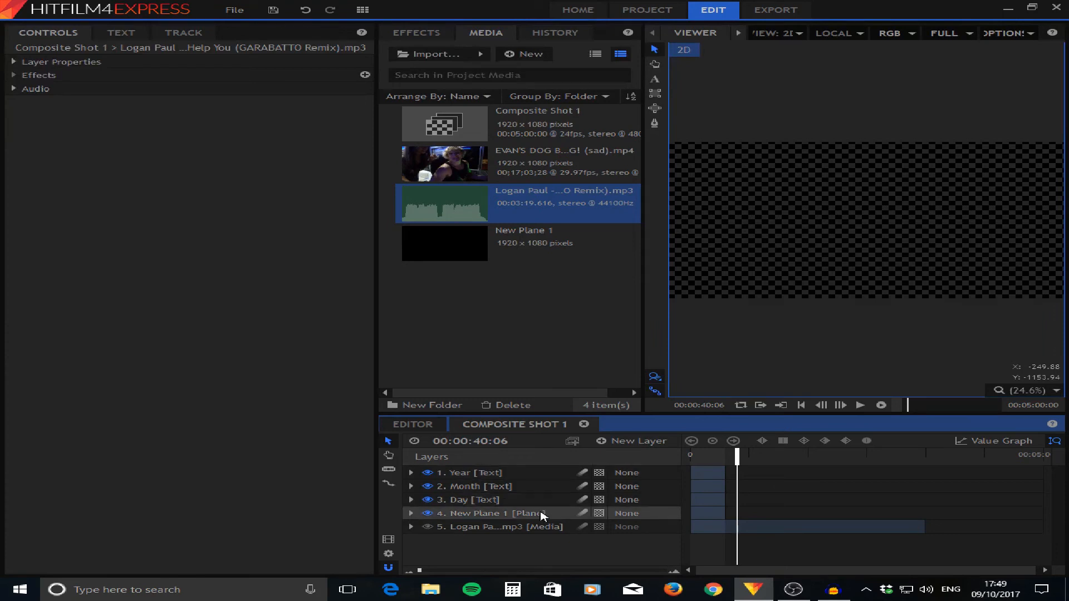
{"action": "left_click", "coordinate": [698, 528]}
{"action": "mouse_move", "coordinate": [687, 526]}
{"action": "left_mouse_down"}
{"action": "mouse_move", "coordinate": [746, 530]}
{"action": "mouse_move", "coordinate": [699, 532]}
{"action": "left_mouse_up"}
{"action": "left_click_drag", "start_coordinate": [737, 454], "coordinate": [690, 455]}
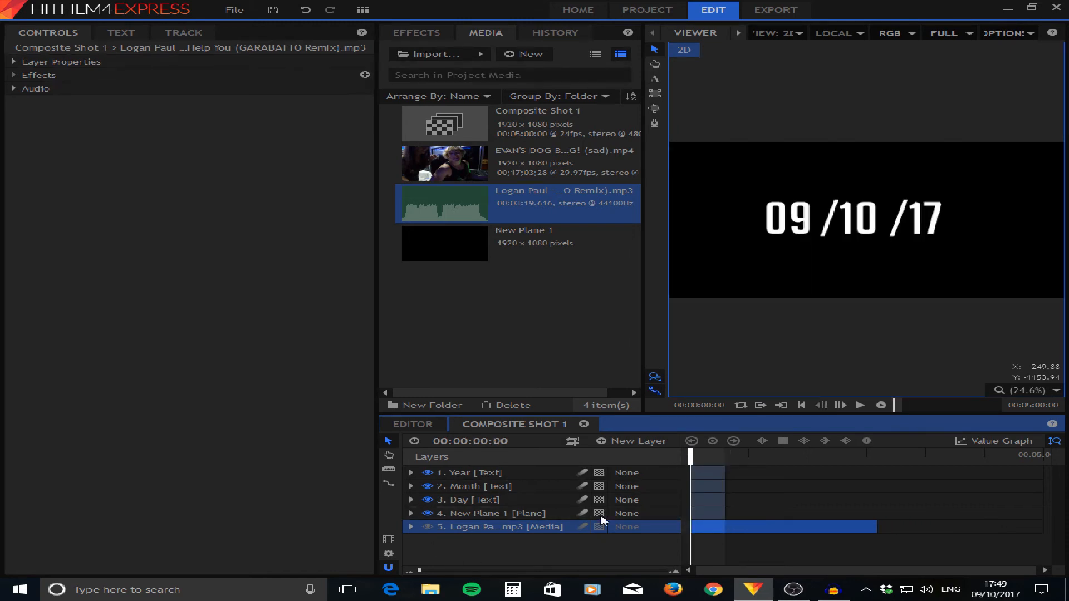
Listen to the opening of the audio, step to 00:00:01:12 and trim the audio layer's start there.
{"action": "left_click", "coordinate": [860, 406]}
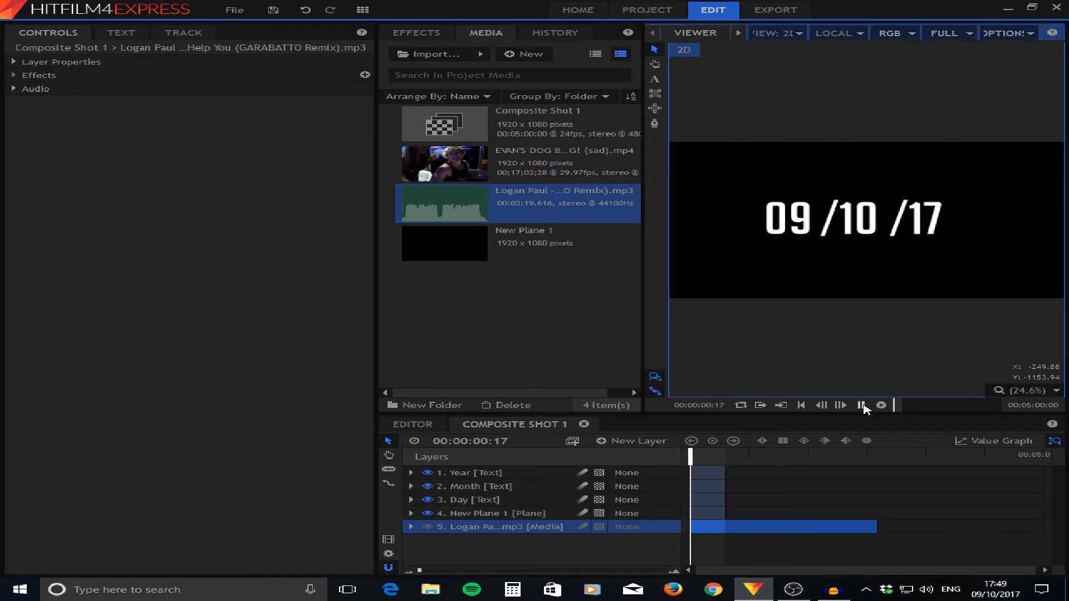
{"action": "left_click", "coordinate": [860, 406]}
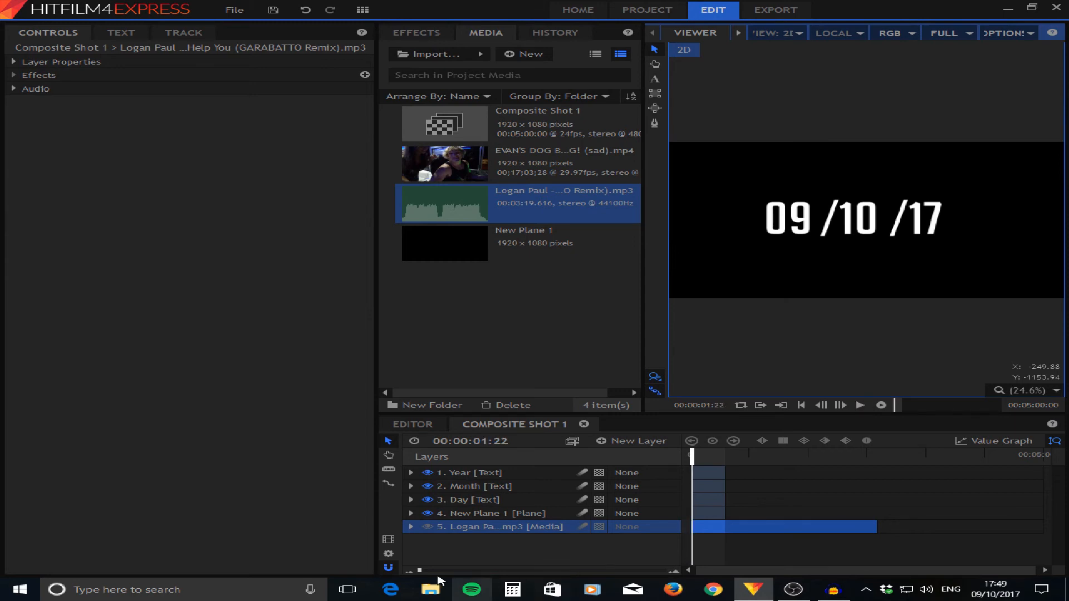
{"action": "left_click_drag", "start_coordinate": [419, 571], "coordinate": [427, 570]}
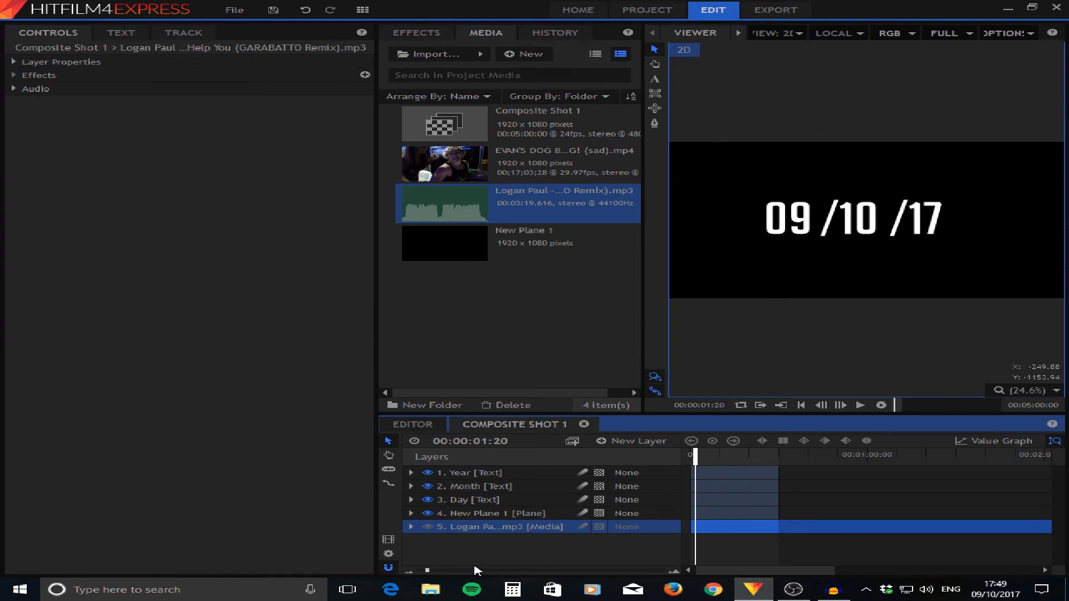
{"action": "key", "text": "Left"}
{"action": "key", "text": "Left"}
{"action": "key", "text": "Left"}
{"action": "key", "text": "Left"}
{"action": "key", "text": "Left"}
{"action": "key", "text": "Left"}
{"action": "key", "text": "Left"}
{"action": "key", "text": "Left"}
{"action": "key", "text": "Left"}
{"action": "key", "text": "space"}
{"action": "key", "text": "space"}
{"action": "left_click", "coordinate": [443, 570]}
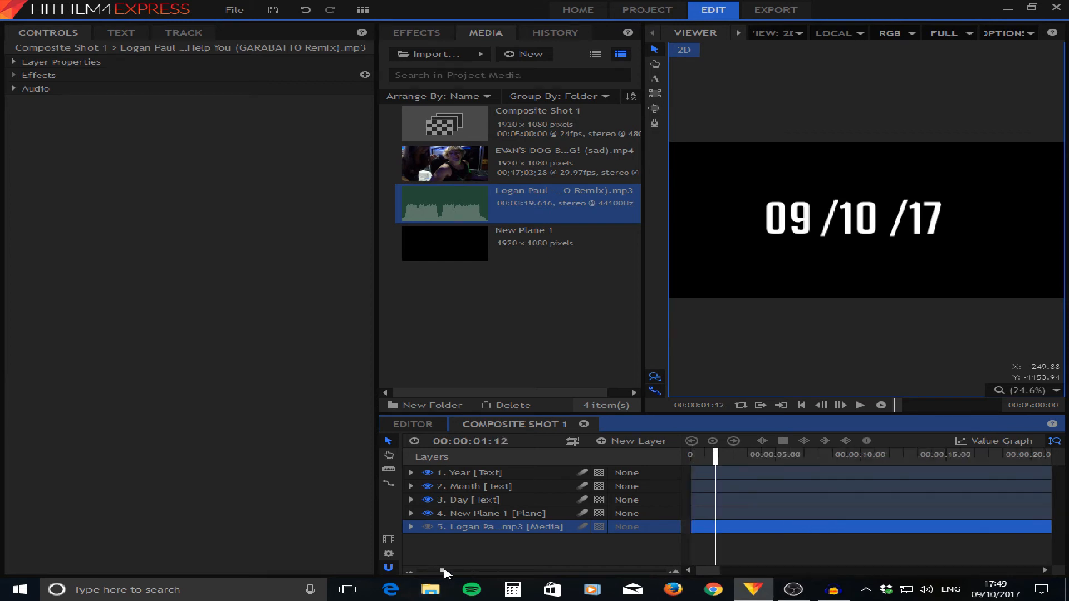
{"action": "left_click_drag", "start_coordinate": [691, 526], "coordinate": [714, 527]}
Slice the audio layer where the text layers end and delete the leftover part.
{"action": "left_click", "coordinate": [389, 469]}
{"action": "left_click", "coordinate": [492, 571]}
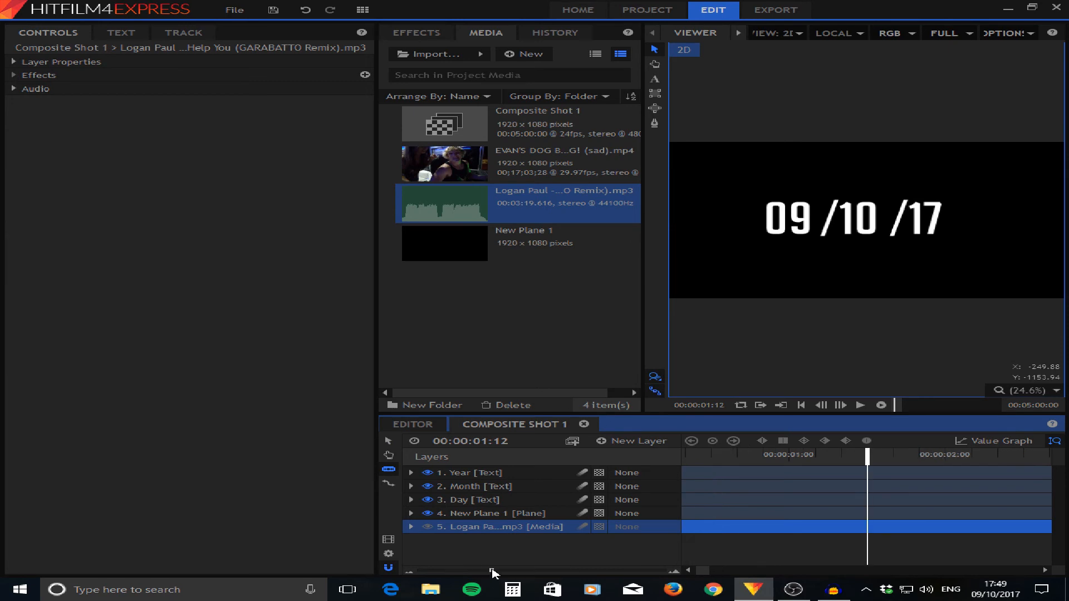
{"action": "left_click", "coordinate": [431, 573]}
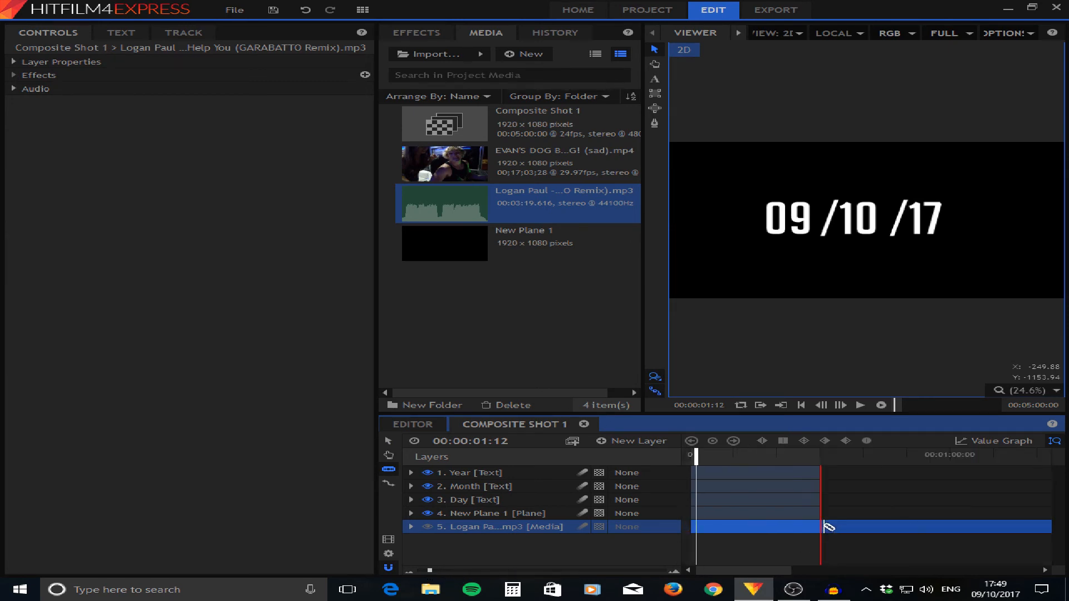
{"action": "left_click", "coordinate": [819, 527]}
{"action": "left_click", "coordinate": [538, 543]}
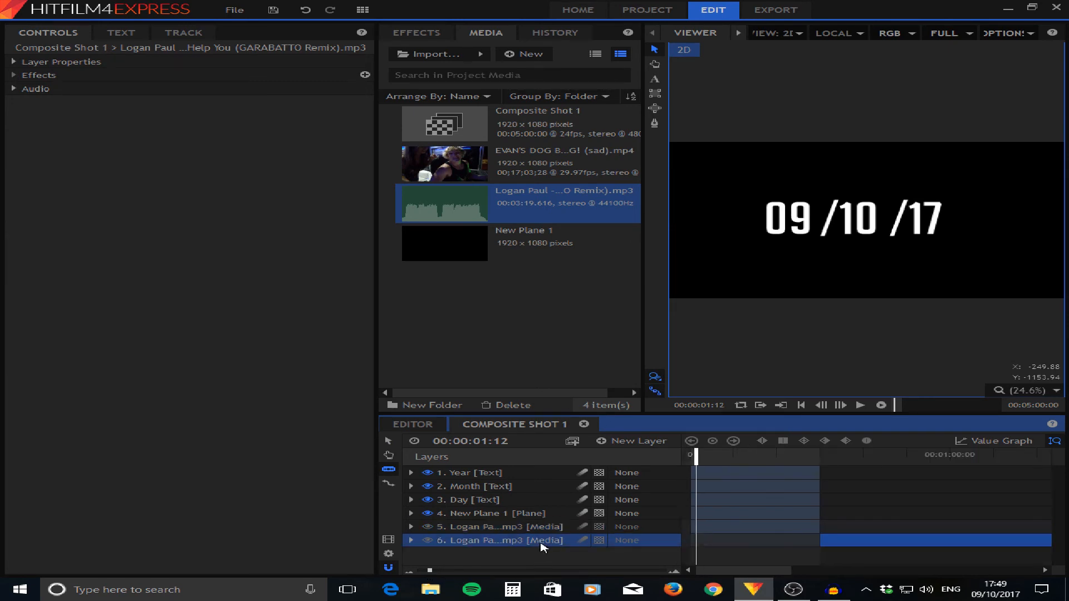
{"action": "key", "text": "Delete"}
{"action": "left_click", "coordinate": [388, 441]}
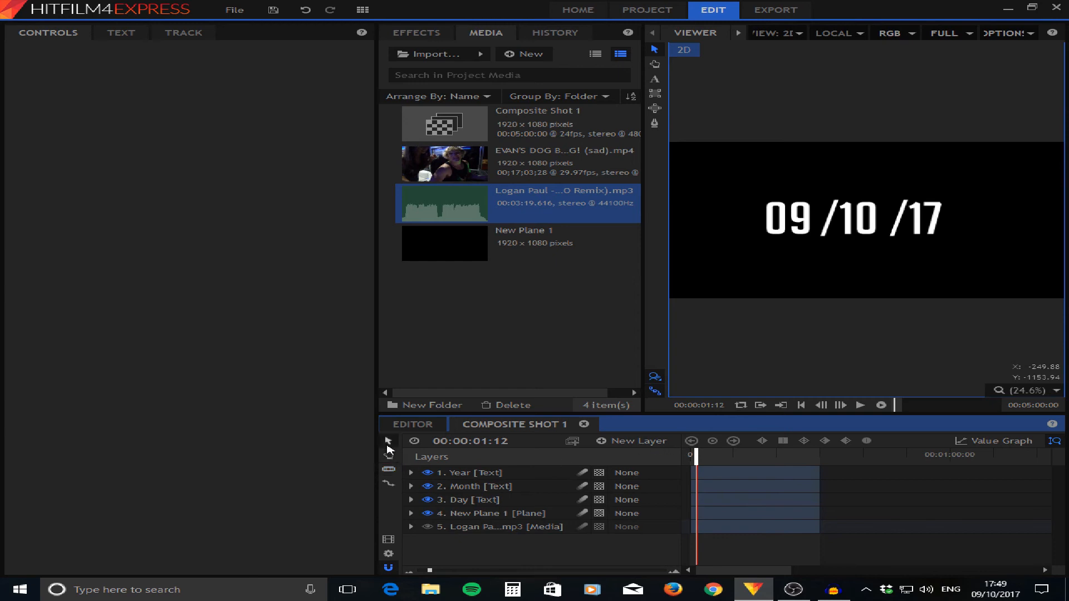
Play back a short stretch of the composite shot and return the playhead to the start.
{"action": "key", "text": "space"}
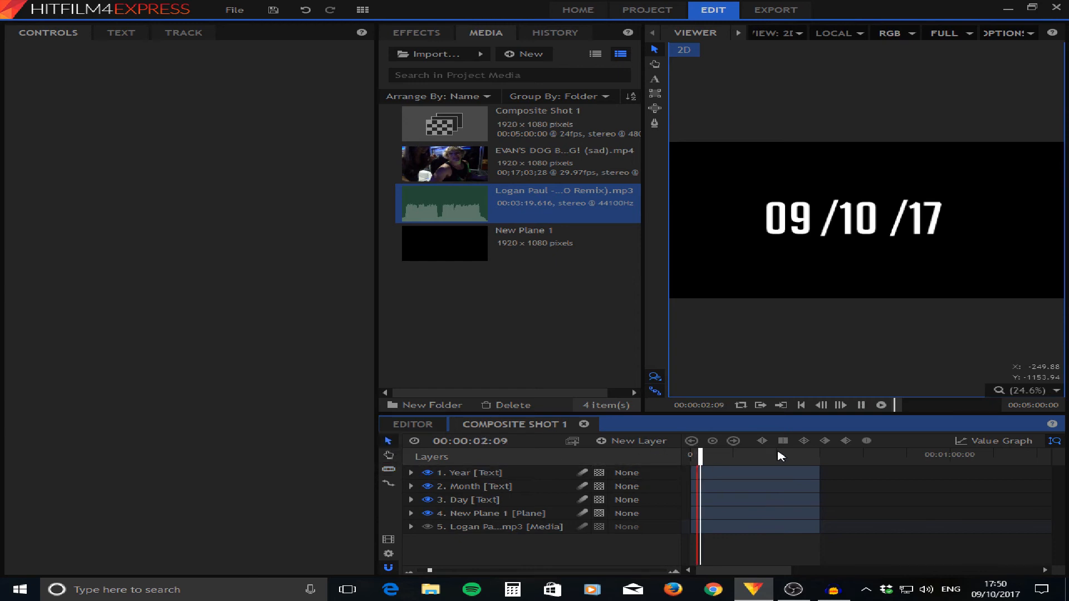
{"action": "key", "text": "space"}
{"action": "left_click_drag", "start_coordinate": [696, 454], "coordinate": [641, 466]}
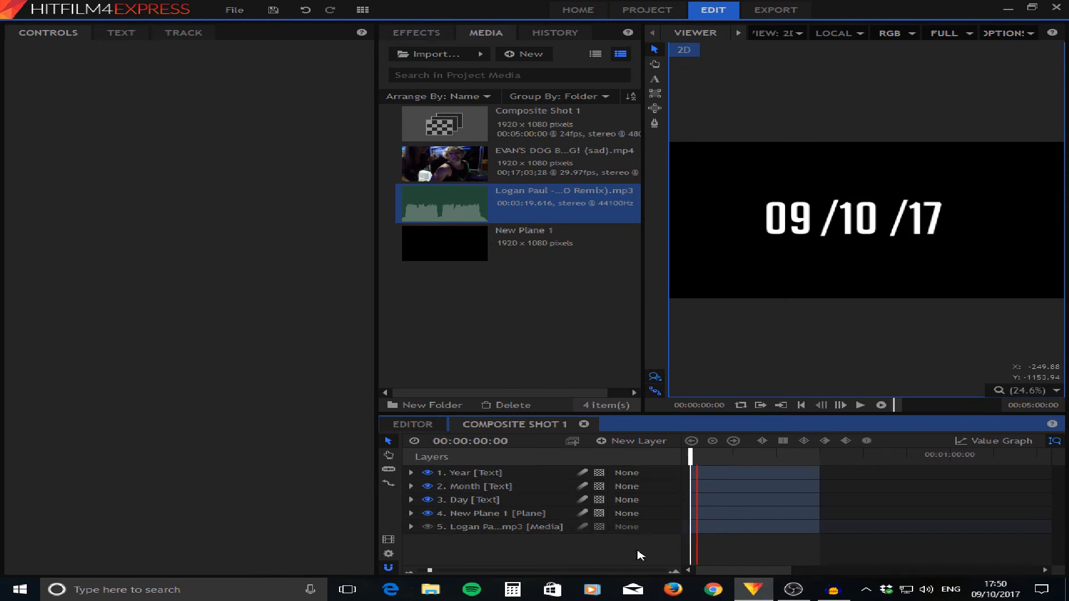
Shift the Month text layer along the timeline so it starts at 00:00:00:10.
{"action": "left_click", "coordinate": [545, 505]}
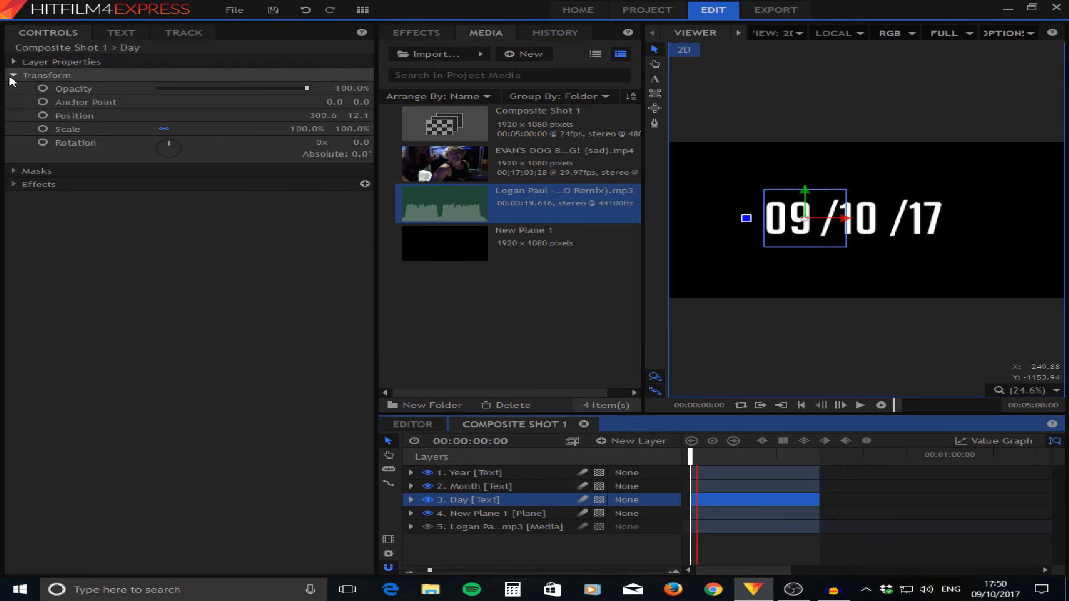
{"action": "left_click", "coordinate": [11, 77]}
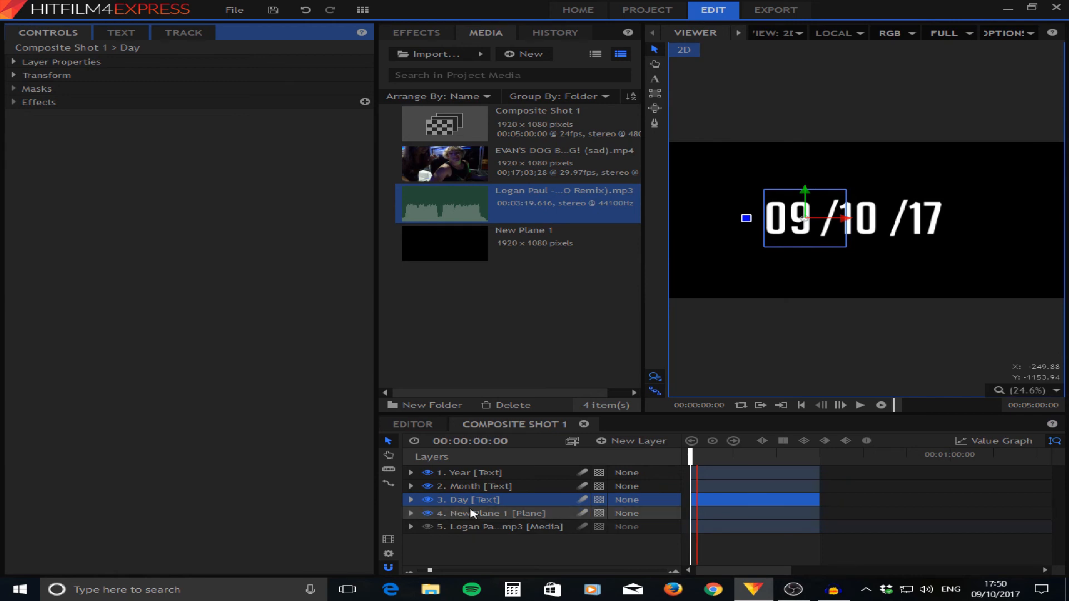
{"action": "left_click", "coordinate": [686, 455]}
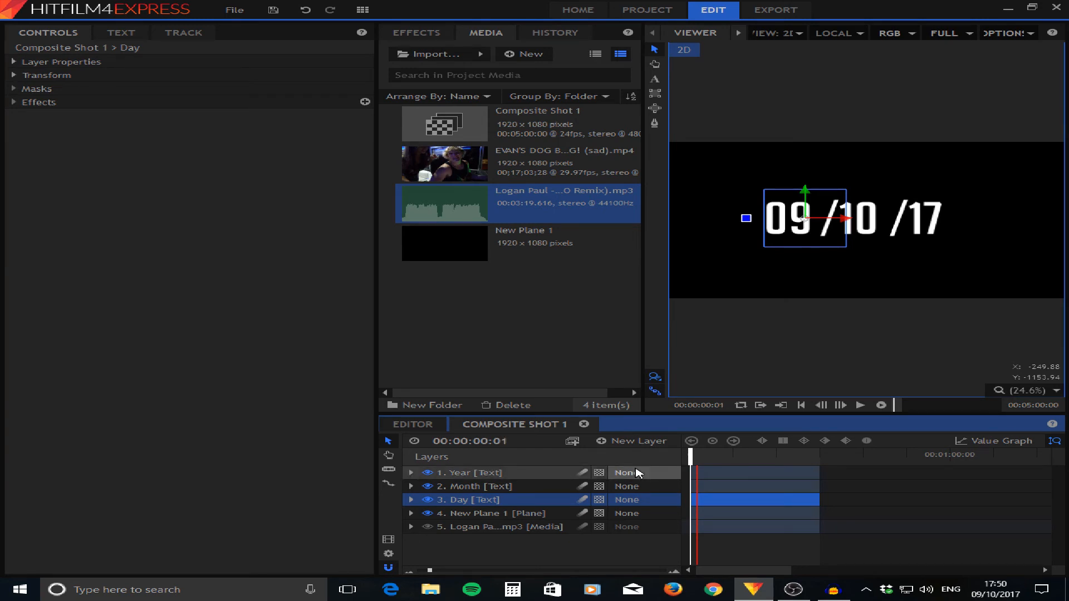
{"action": "key", "text": "Right"}
{"action": "key", "text": "Right"}
{"action": "key", "text": "Right"}
{"action": "left_click_drag", "start_coordinate": [430, 570], "coordinate": [469, 573]}
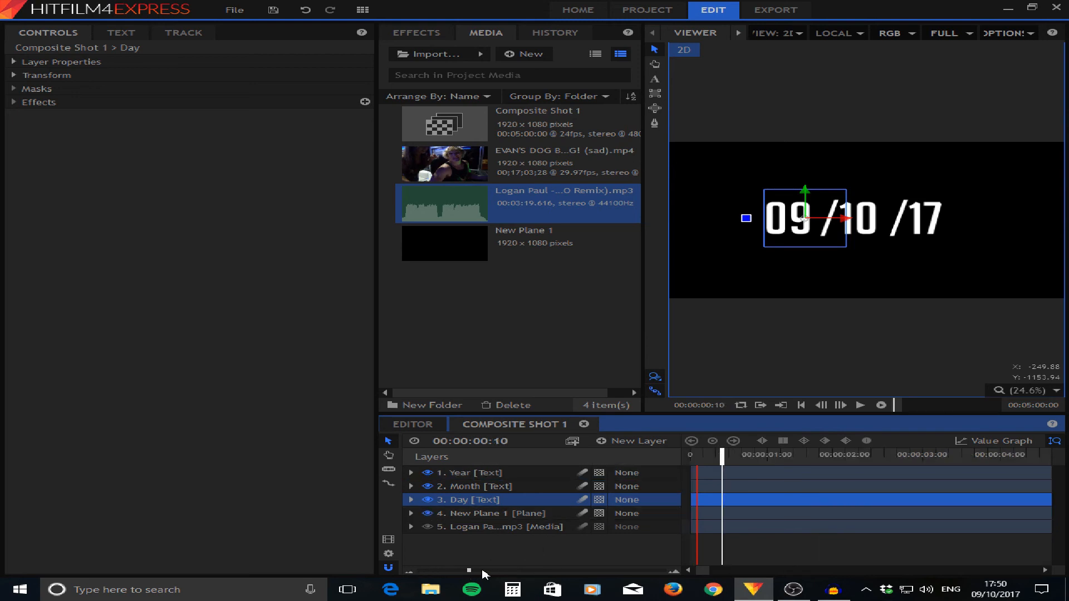
{"action": "left_click", "coordinate": [739, 491]}
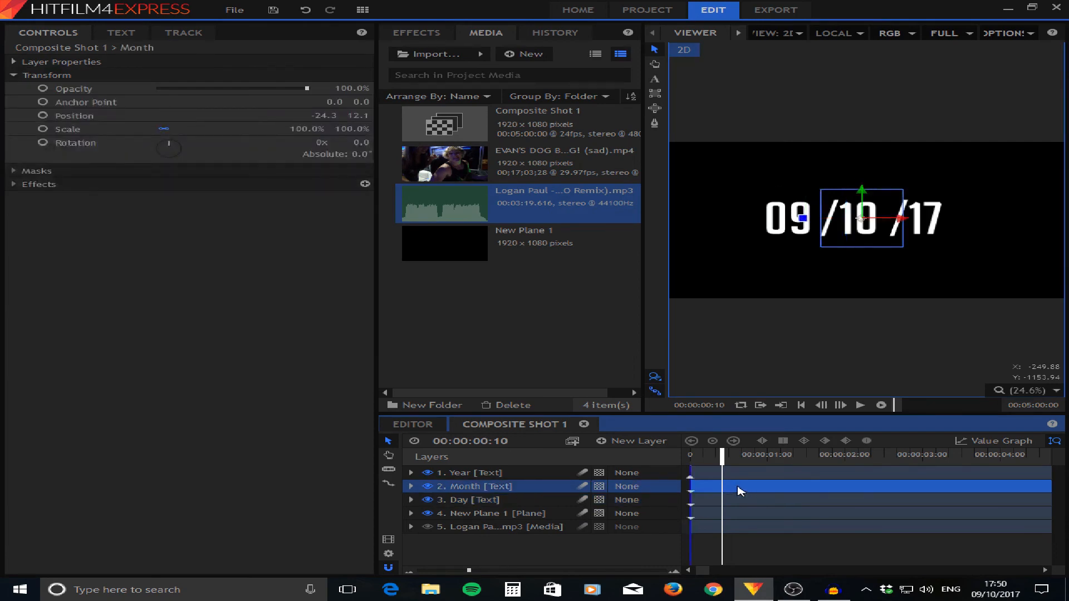
{"action": "left_click_drag", "start_coordinate": [739, 491], "coordinate": [764, 493]}
Shift the Year text layer along the timeline so it starts about eight frames after the Month layer.
{"action": "key", "text": "Right"}
{"action": "key", "text": "Right"}
{"action": "key", "text": "Right"}
{"action": "key", "text": "Right"}
{"action": "key", "text": "Right"}
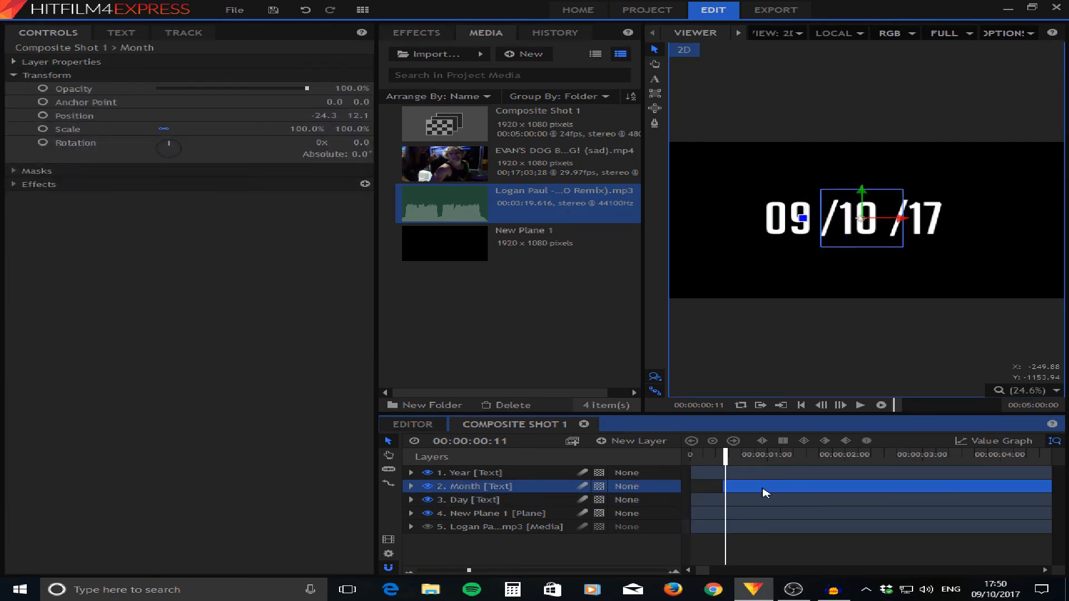
{"action": "key", "text": "Right"}
{"action": "key", "text": "Right"}
{"action": "key", "text": "Right"}
{"action": "left_click_drag", "start_coordinate": [731, 483], "coordinate": [779, 485]}
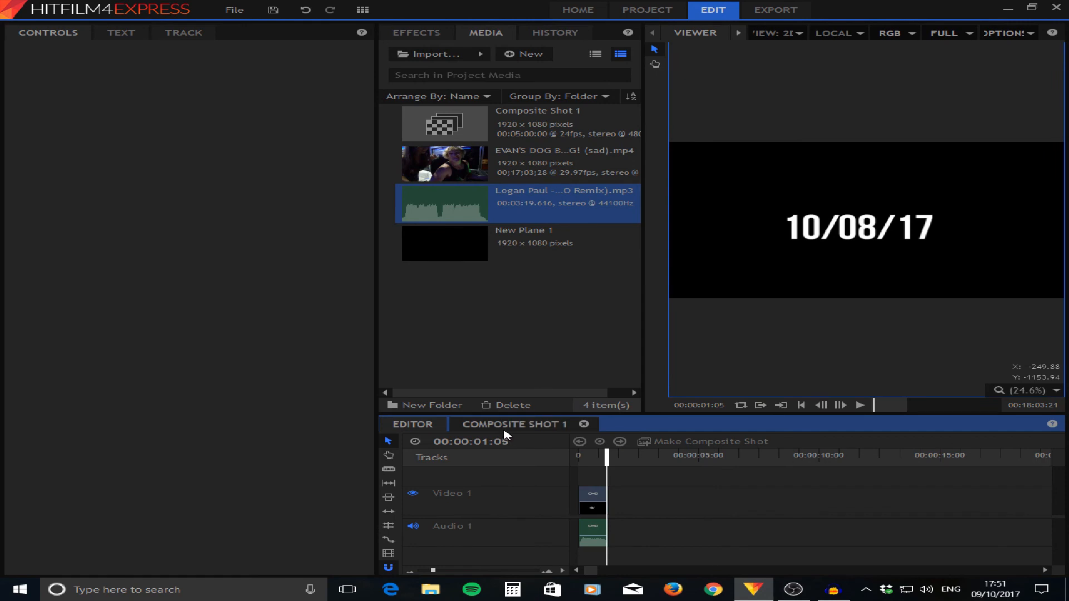
Reopen Composite Shot 1's timeline and move the playhead to 00:00:01:07.
{"action": "left_click", "coordinate": [508, 427]}
{"action": "key", "text": "Left"}
{"action": "key", "text": "Left"}
{"action": "key", "text": "Left"}
{"action": "key", "text": "Left"}
{"action": "key", "text": "Left"}
{"action": "key", "text": "Left"}
{"action": "key", "text": "Left"}
{"action": "key", "text": "Left"}
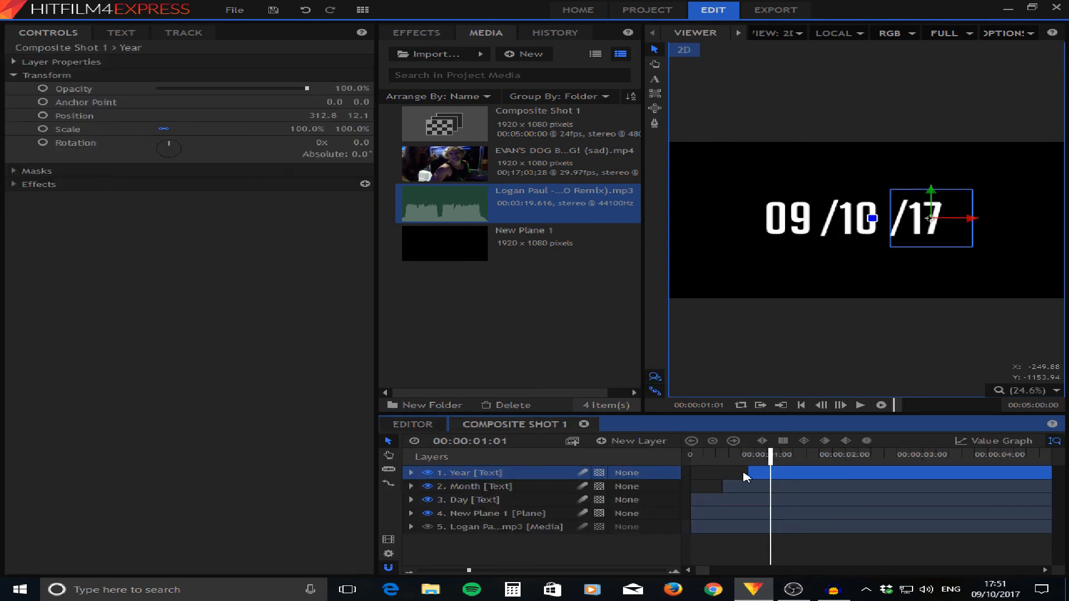
{"action": "key", "text": "Left"}
{"action": "key", "text": "Right"}
{"action": "key", "text": "Right"}
{"action": "key", "text": "Right"}
{"action": "key", "text": "Right"}
{"action": "key", "text": "Right"}
{"action": "key", "text": "Right"}
{"action": "key", "text": "Right"}
{"action": "key", "text": "Right"}
{"action": "key", "text": "Right"}
{"action": "key", "text": "Right"}
{"action": "key", "text": "Right"}
{"action": "key", "text": "Right"}
{"action": "key", "text": "Right"}
Slice the Year, Month, Day, plane and audio layers at the playhead position, 00:00:01:07.
{"action": "left_click_drag", "start_coordinate": [511, 551], "coordinate": [515, 467]}
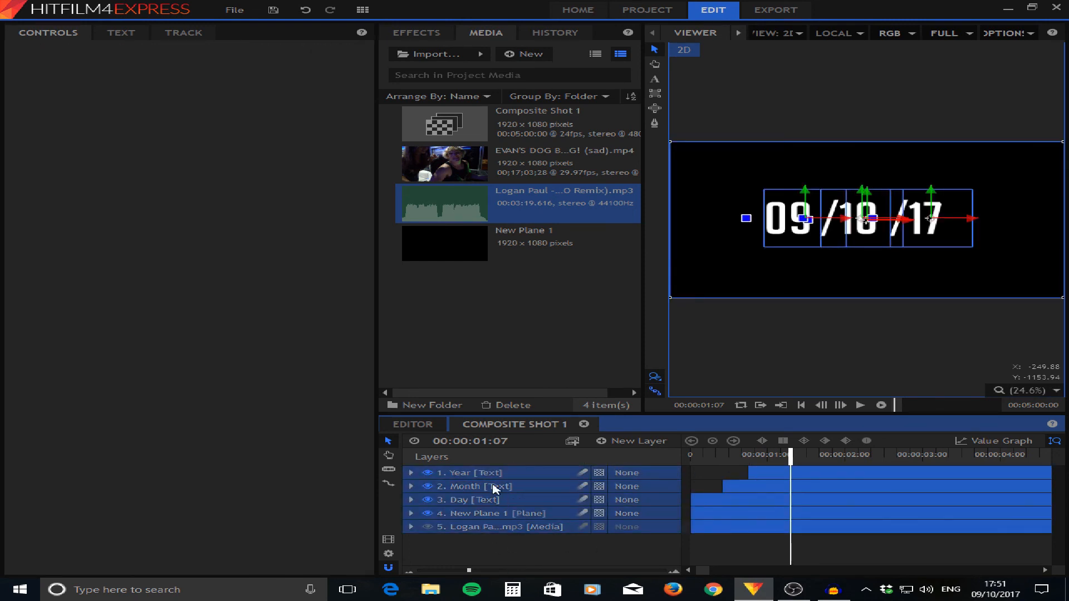
{"action": "left_click", "coordinate": [390, 469]}
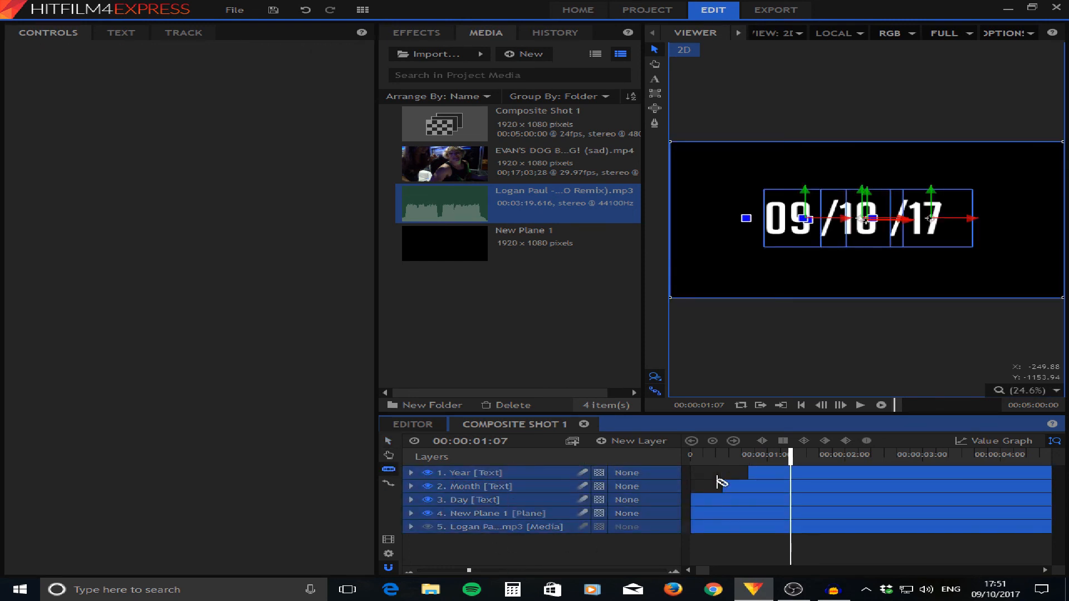
{"action": "left_click", "coordinate": [795, 483]}
{"action": "left_click", "coordinate": [799, 474]}
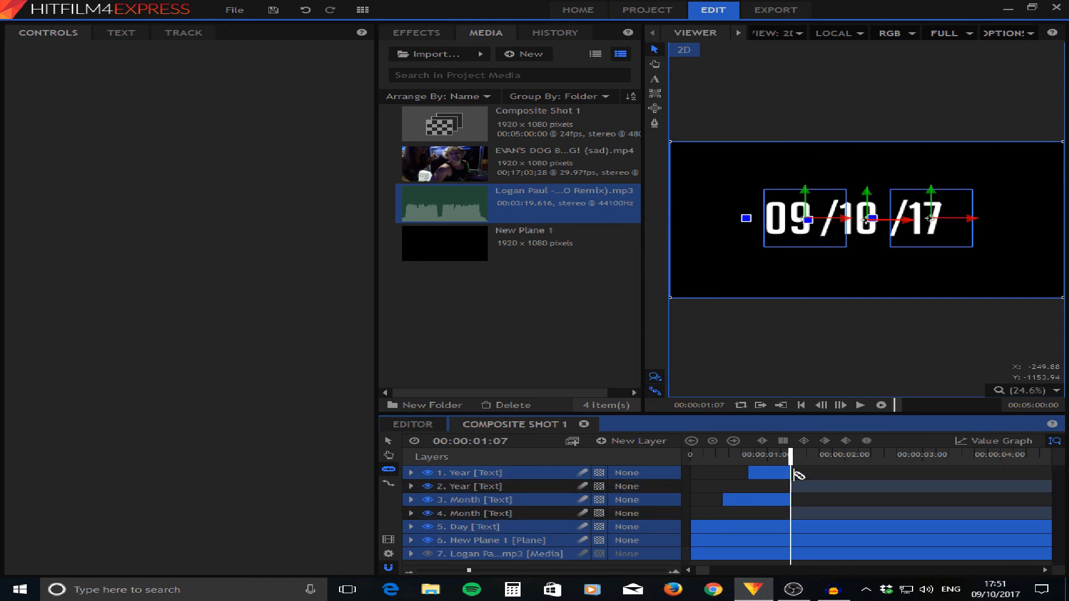
{"action": "left_click", "coordinate": [799, 528]}
{"action": "left_click", "coordinate": [795, 553]}
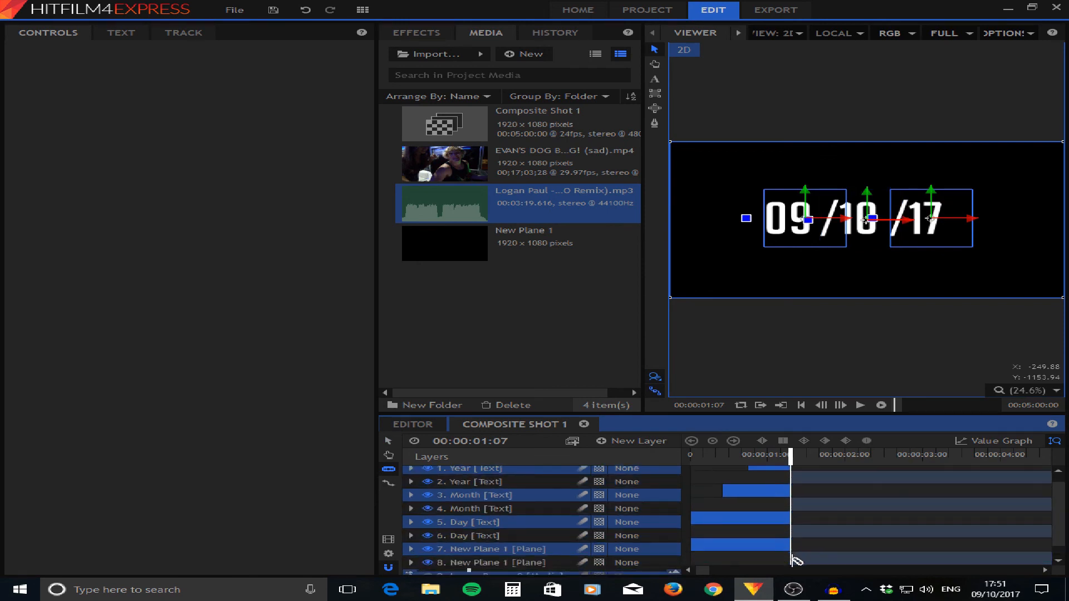
Delete the leftover Year, Month and Day text layer parts that follow the cut.
{"action": "scroll", "coordinate": [507, 492], "scroll_direction": "up", "scroll_amount": 1}
{"action": "left_click", "coordinate": [508, 488]}
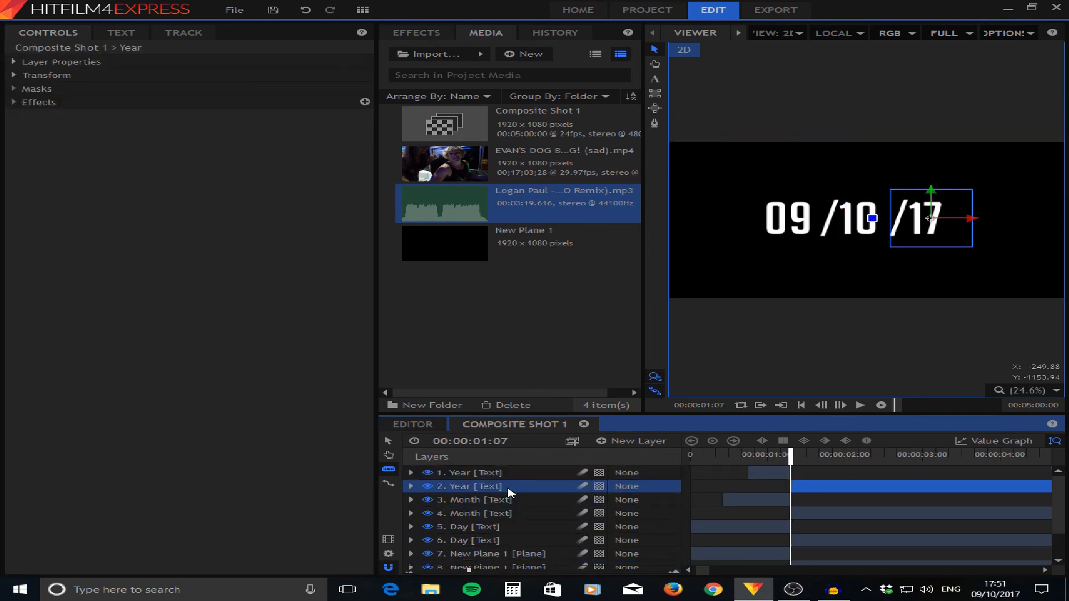
{"action": "key", "text": "Delete"}
{"action": "left_click", "coordinate": [509, 500]}
{"action": "key", "text": "Delete"}
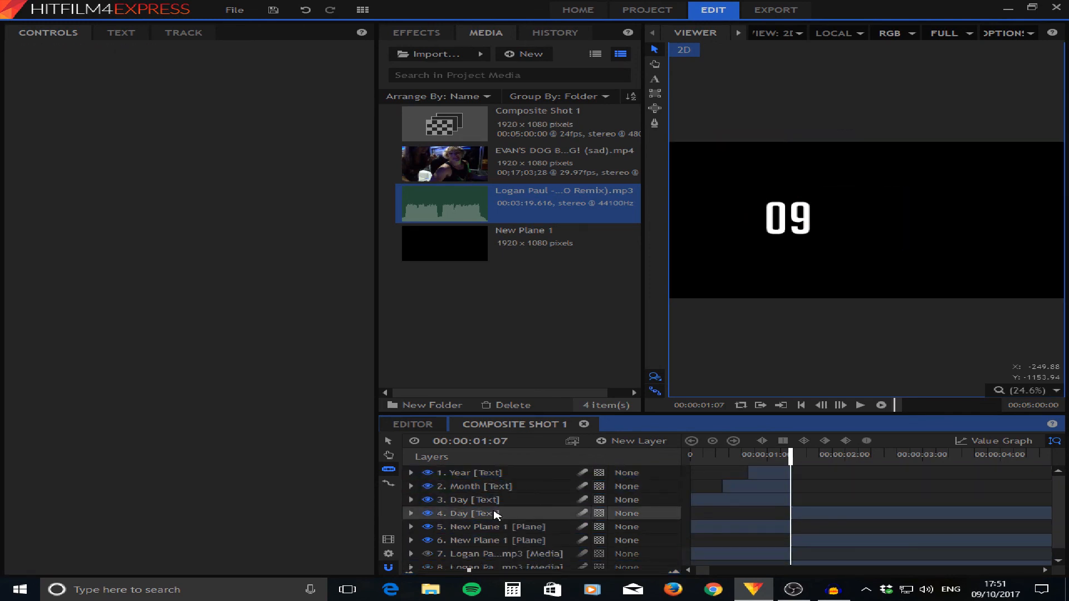
{"action": "left_click", "coordinate": [495, 514]}
{"action": "key", "text": "Delete"}
Delete the leftover plane and audio layer parts after the cut and return the playhead to the start.
{"action": "left_click", "coordinate": [490, 527]}
{"action": "key", "text": "Delete"}
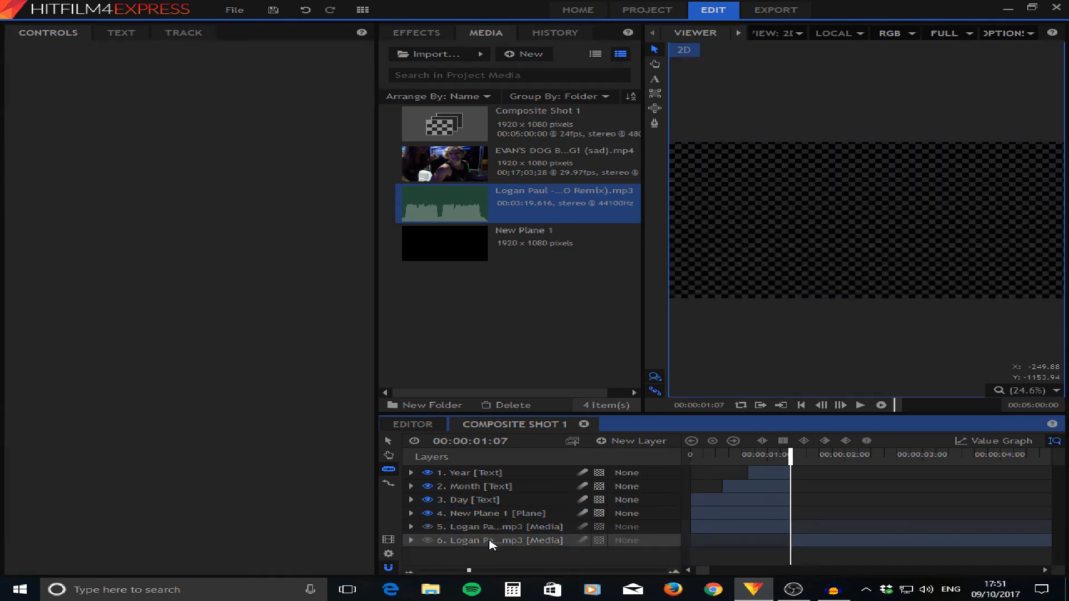
{"action": "left_click", "coordinate": [492, 545]}
{"action": "key", "text": "Delete"}
{"action": "left_click_drag", "start_coordinate": [790, 458], "coordinate": [691, 458]}
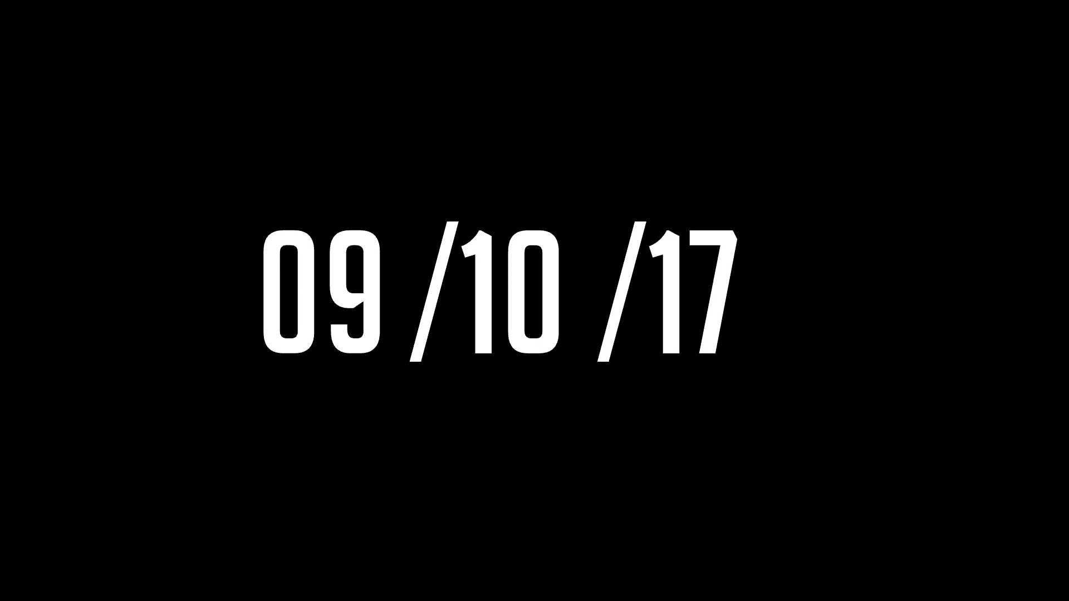